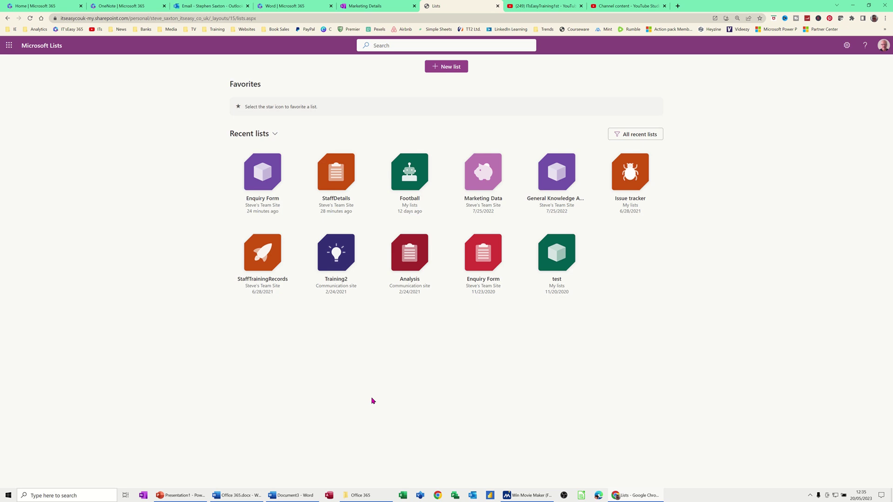
Step: Browse the Create a list templates and check From your organization, which has none uploaded
{"action": "left_click", "coordinate": [10, 52]}
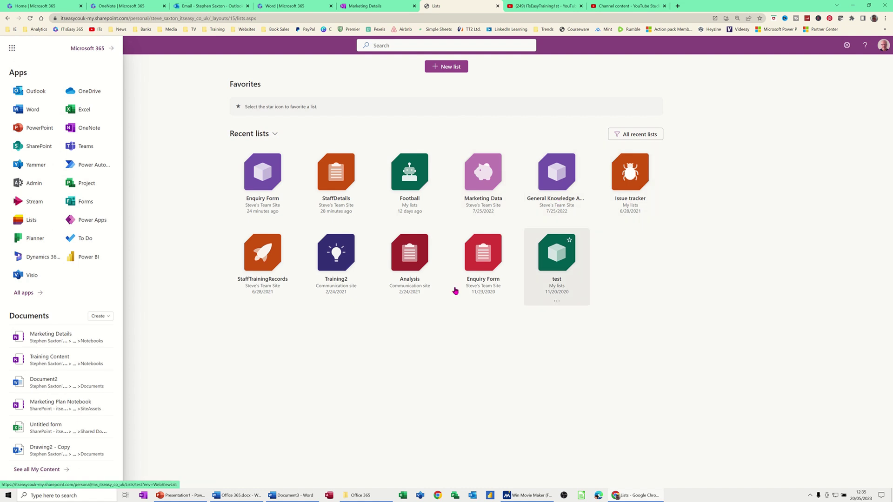
{"action": "left_click", "coordinate": [416, 340]}
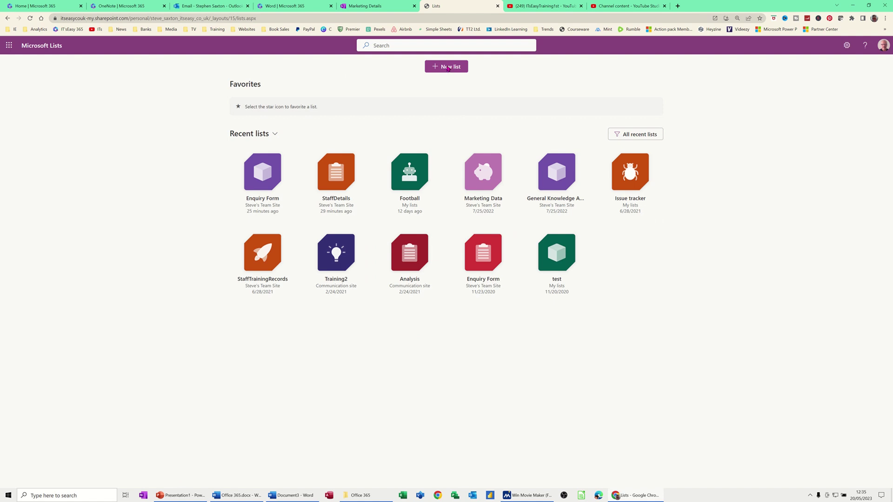
{"action": "left_click", "coordinate": [447, 68]}
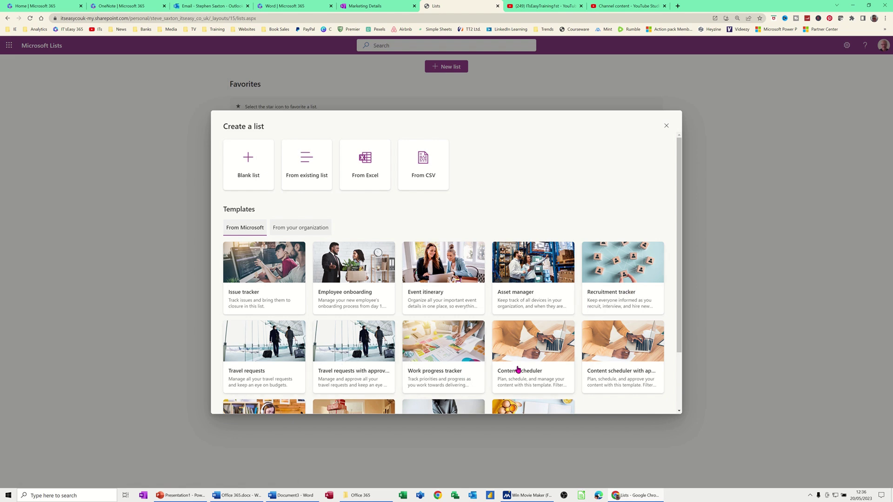
{"action": "left_click_drag", "start_coordinate": [678, 265], "coordinate": [685, 344]}
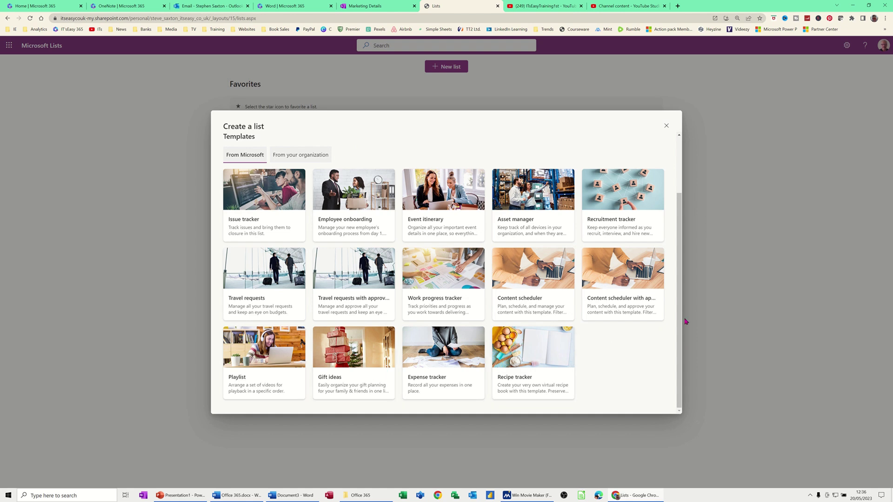
{"action": "scroll", "coordinate": [682, 279], "scroll_direction": "up", "scroll_amount": 3}
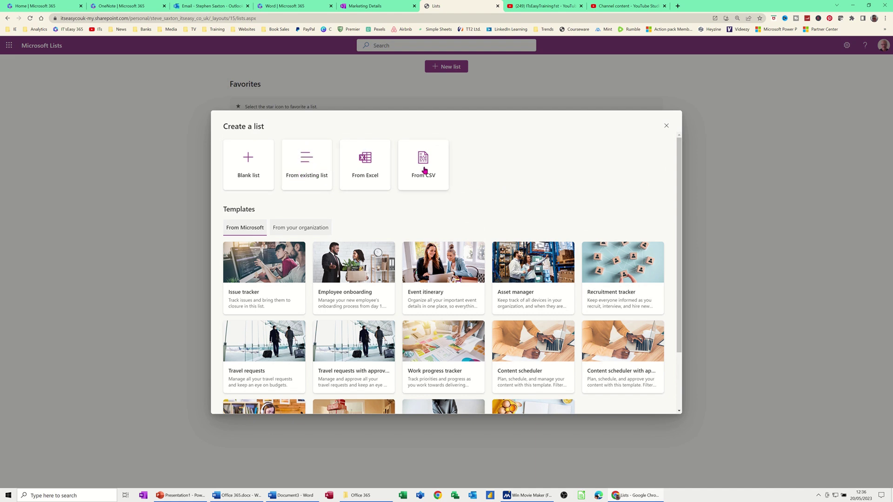
{"action": "left_click", "coordinate": [308, 228]}
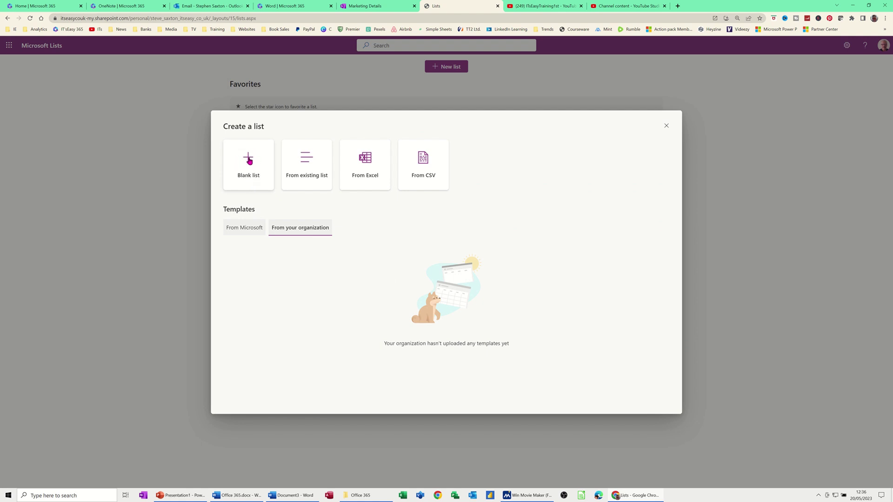
Step: Start a blank list named 'Course Attended' with the description 'Courses by people'
{"action": "left_click", "coordinate": [248, 159]}
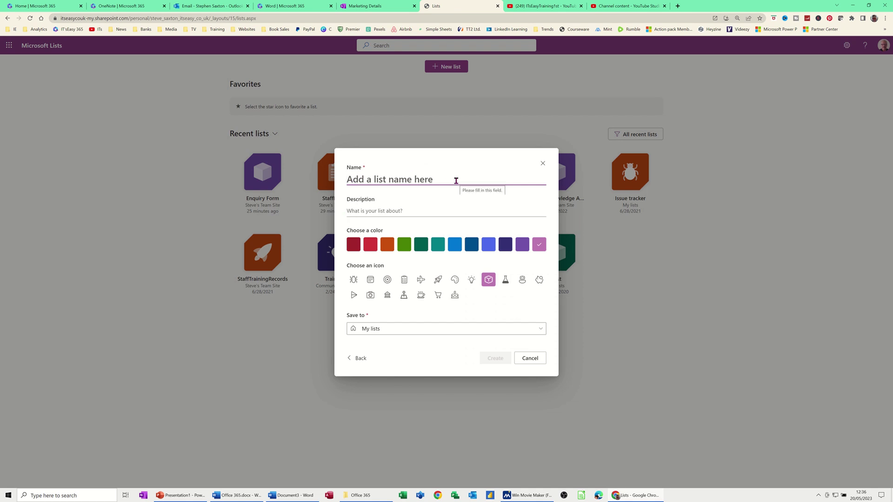
{"action": "type", "text": "Course"}
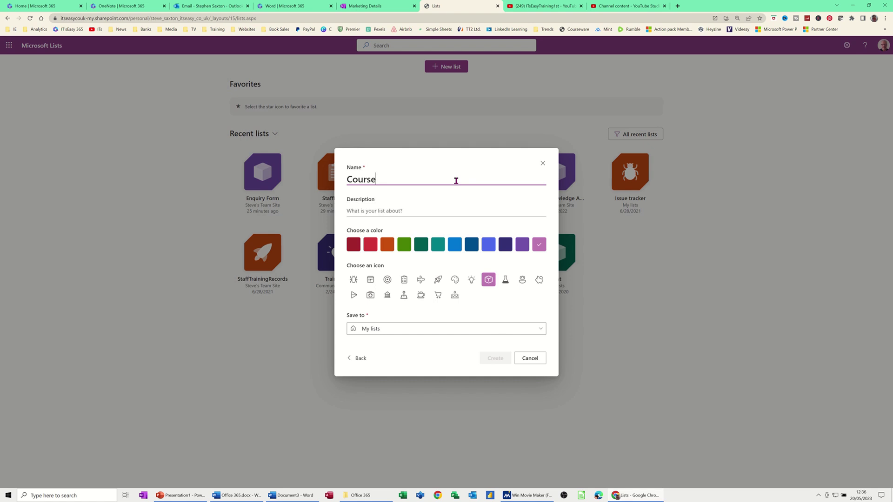
{"action": "type", "text": " Attened"}
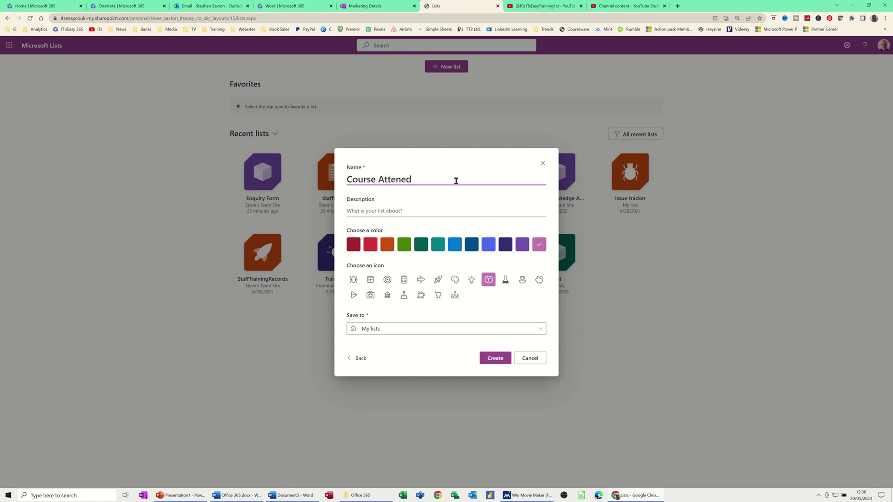
{"action": "key", "text": "BackSpace"}
{"action": "key", "text": "BackSpace"}
{"action": "type", "text": "ded"}
{"action": "left_click", "coordinate": [402, 211]}
{"action": "type", "text": "Courses by people"}
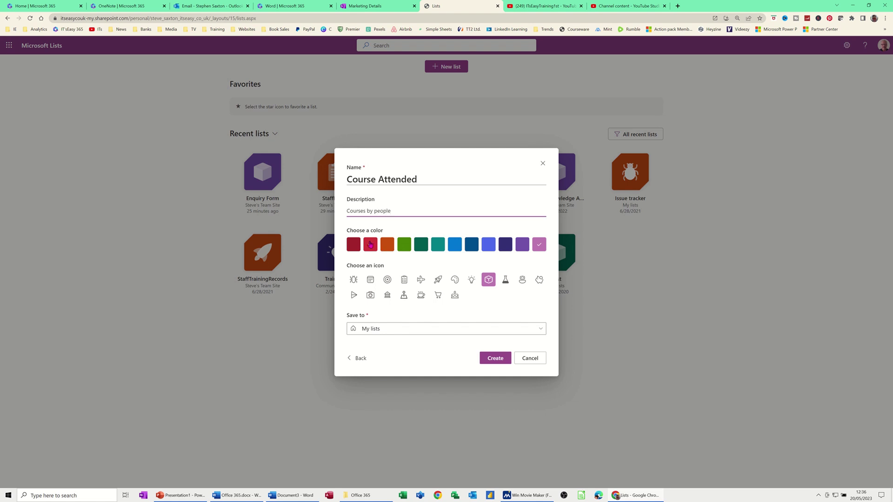
Step: Give the list a blue colour and a coffee-cup icon, and create it
{"action": "left_click", "coordinate": [421, 244]}
{"action": "left_click", "coordinate": [453, 245]}
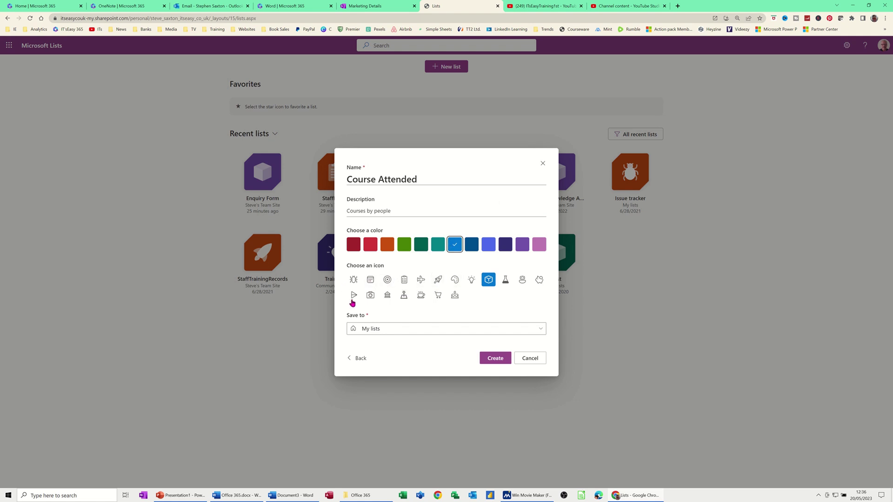
{"action": "left_click", "coordinate": [420, 295]}
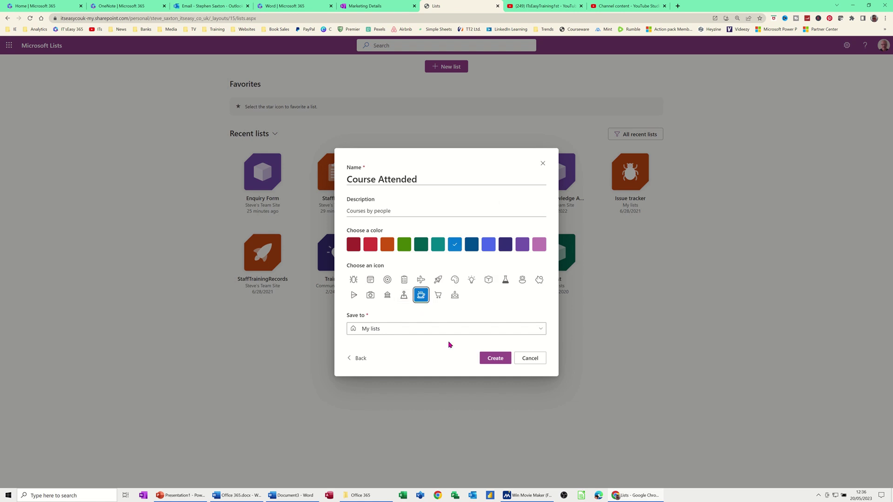
{"action": "left_click", "coordinate": [490, 359]}
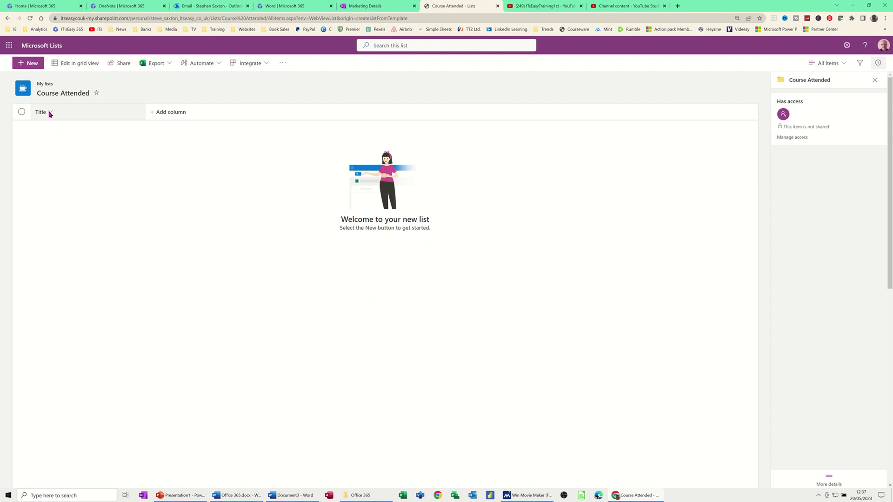
Step: Add a single line of text column 'Name' described as 'First and Second name'
{"action": "left_click", "coordinate": [165, 118]}
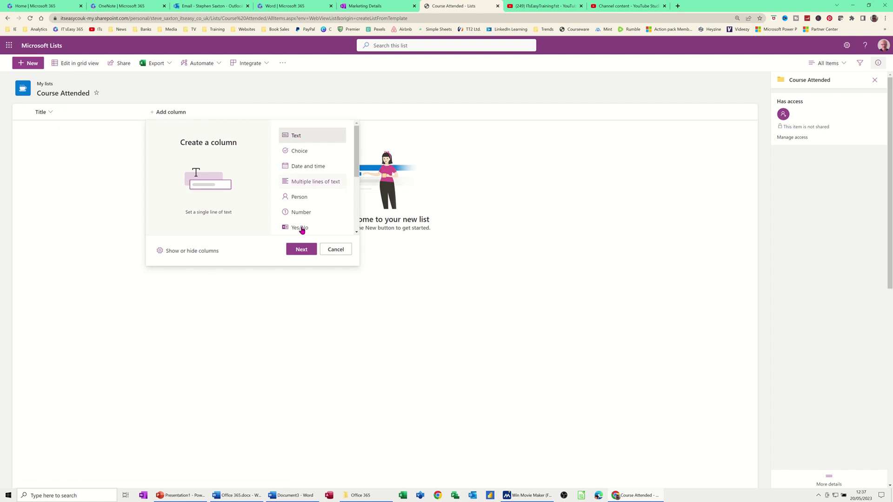
{"action": "left_click", "coordinate": [300, 250]}
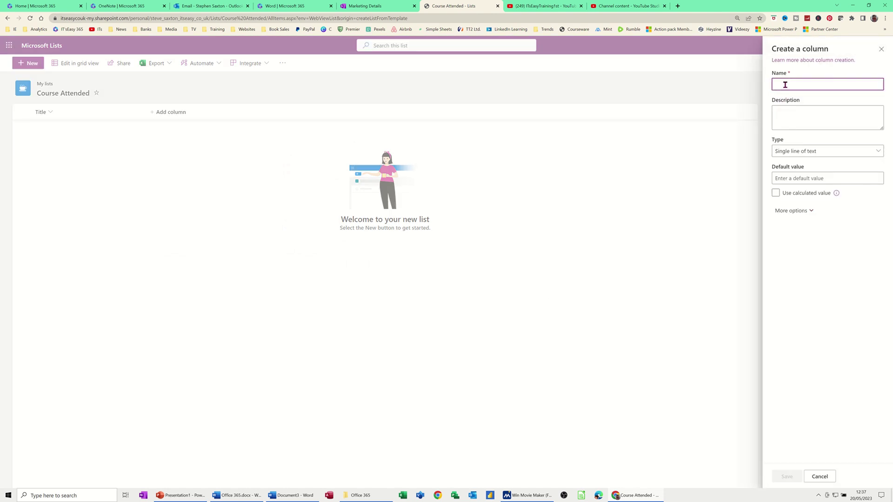
{"action": "type", "text": "Name"}
{"action": "left_click", "coordinate": [796, 115]}
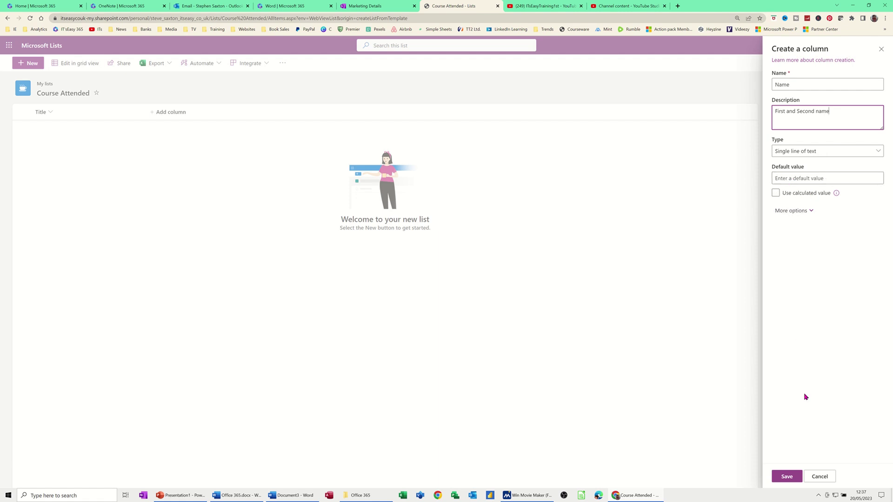
{"action": "left_click", "coordinate": [780, 478]}
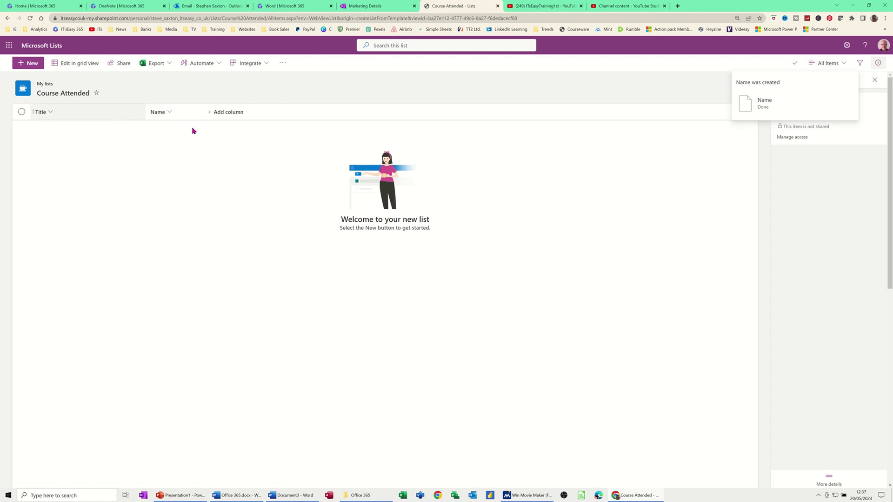
Step: Create a Choice column named 'Course' described as 'Which course do you attend'
{"action": "left_click", "coordinate": [230, 114]}
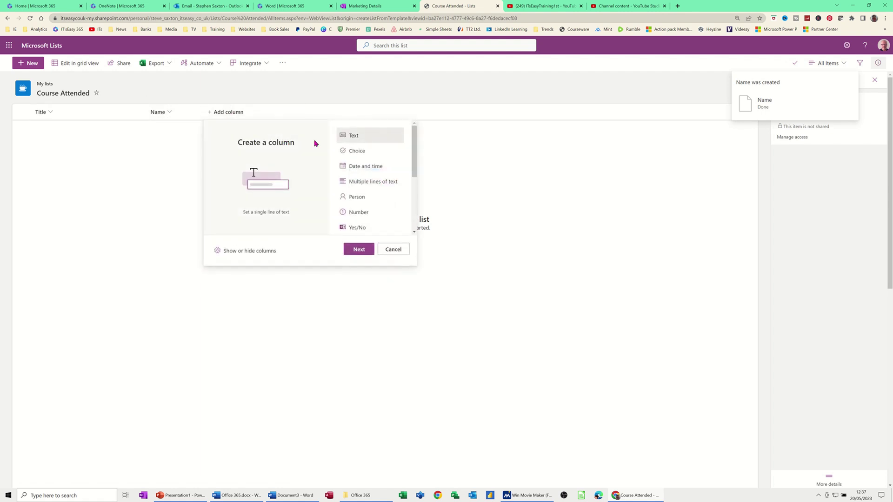
{"action": "left_click", "coordinate": [357, 151]}
{"action": "left_click", "coordinate": [361, 250]}
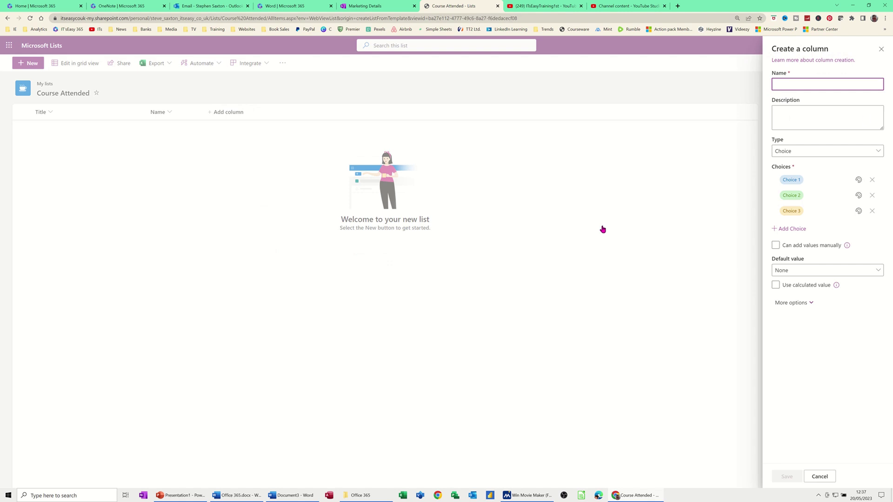
{"action": "type", "text": "Course"}
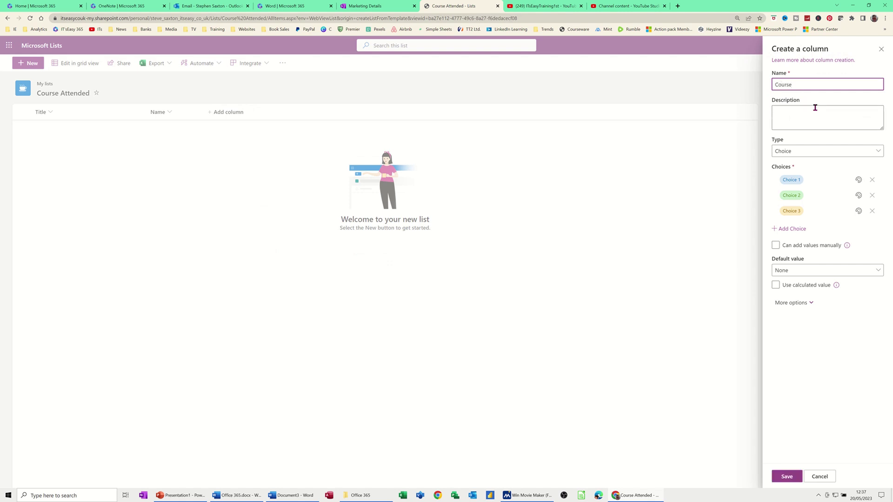
{"action": "left_click", "coordinate": [814, 108]}
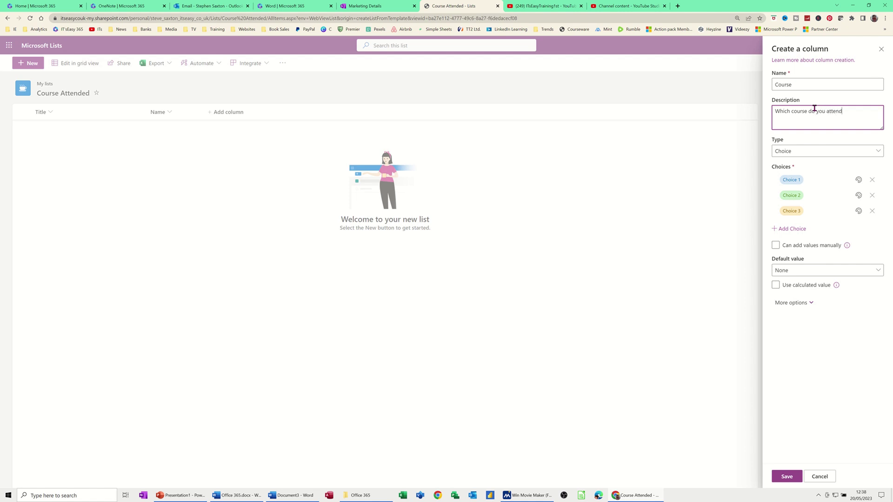
{"action": "left_click", "coordinate": [810, 153]}
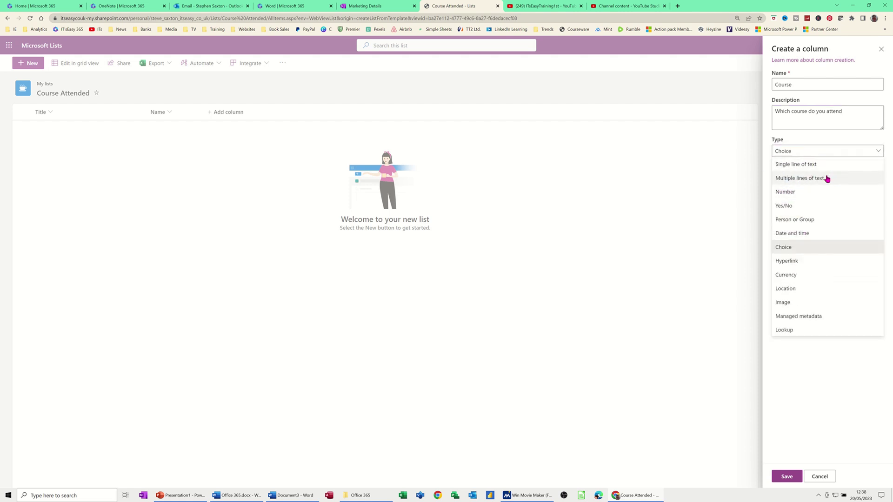
{"action": "left_click", "coordinate": [767, 167]}
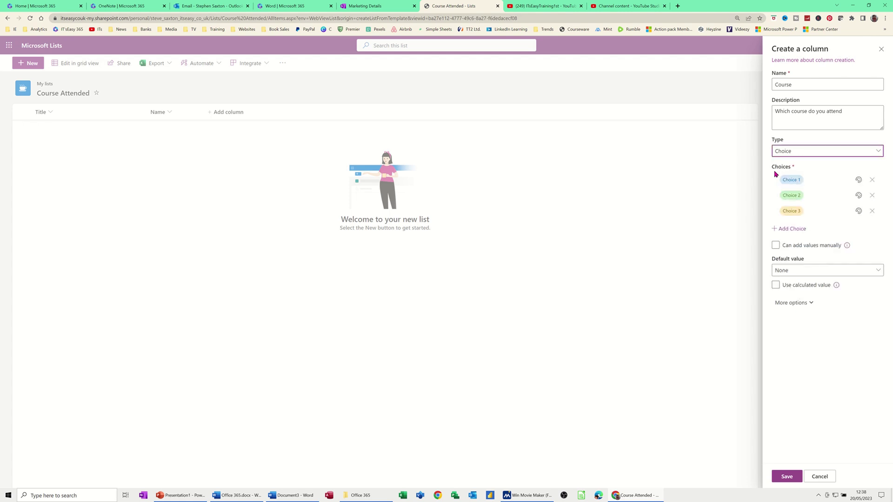
Step: Set the Course choices to Excel, Word and Access, and save the column
{"action": "left_click", "coordinate": [789, 178]}
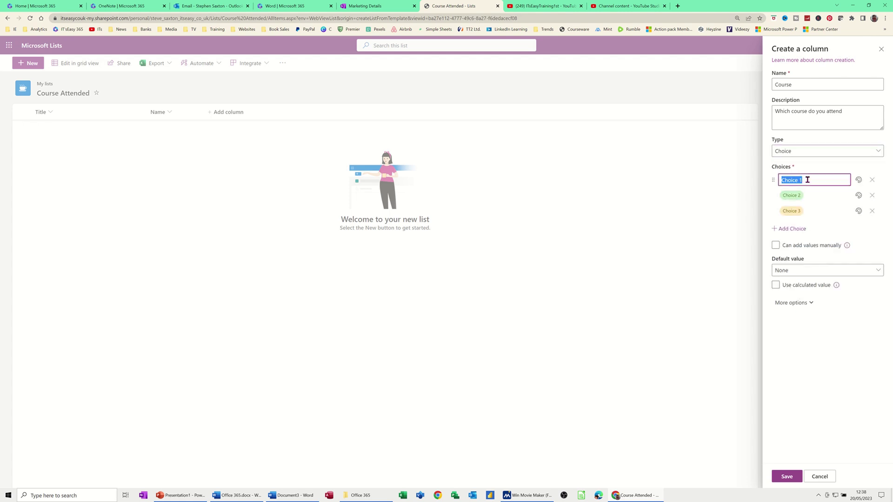
{"action": "type", "text": "Excel"}
{"action": "left_click", "coordinate": [815, 192]}
{"action": "type", "text": "Word"}
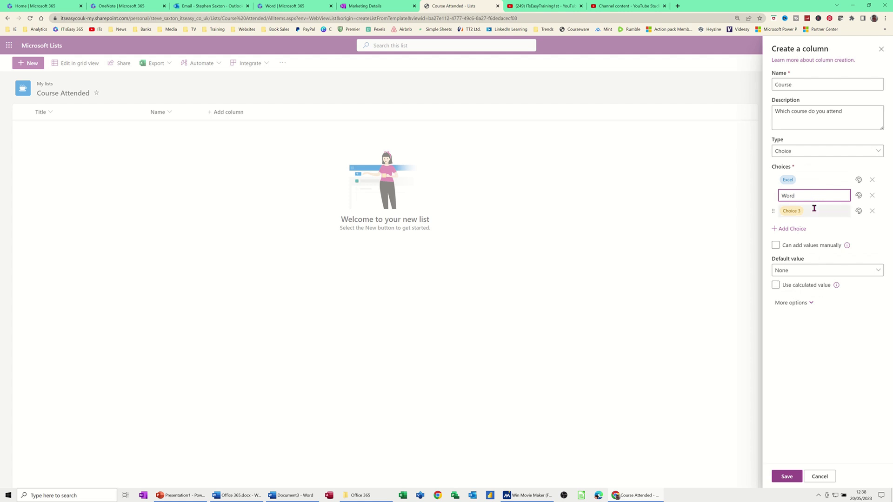
{"action": "left_click", "coordinate": [815, 213]}
{"action": "type", "text": "Access"}
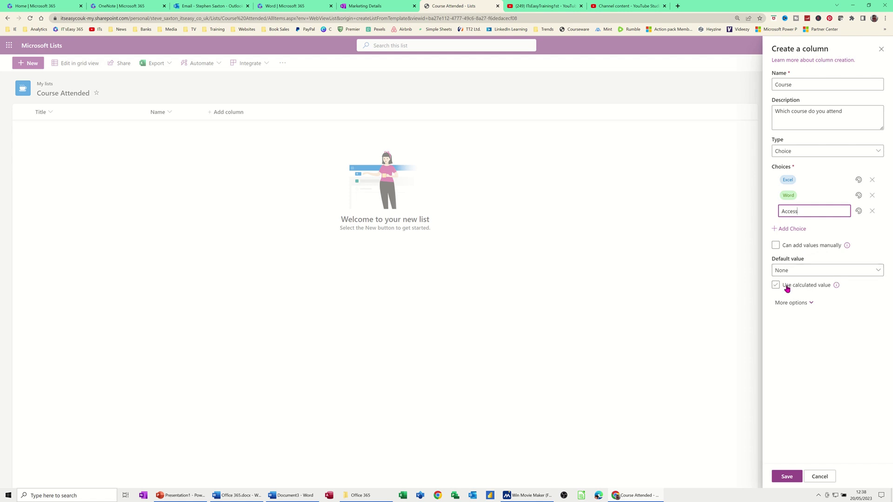
{"action": "left_click", "coordinate": [779, 476]}
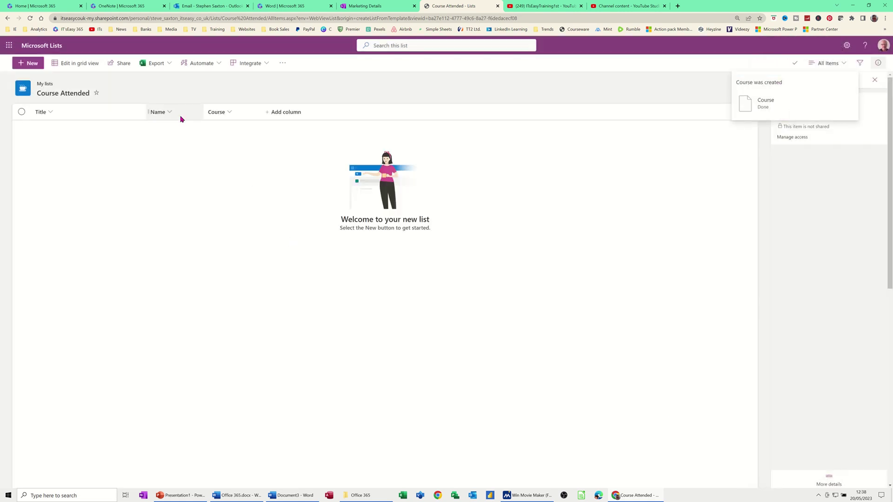
Step: Add a Date and time column named 'Date of Course' after the Course column
{"action": "left_click", "coordinate": [230, 112]}
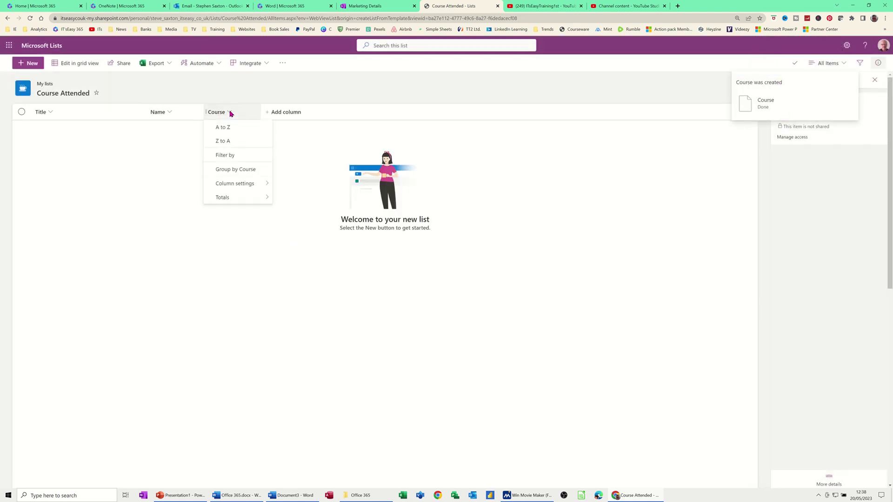
{"action": "left_click", "coordinate": [208, 134]}
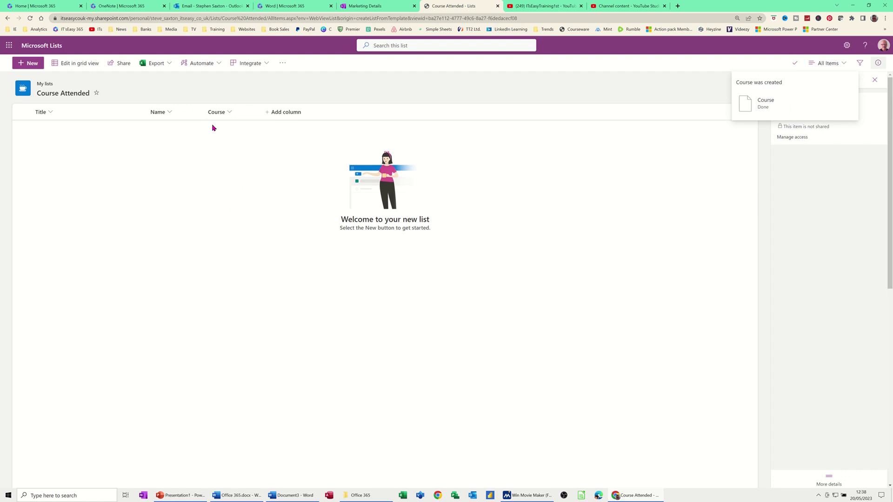
{"action": "left_click", "coordinate": [269, 115]}
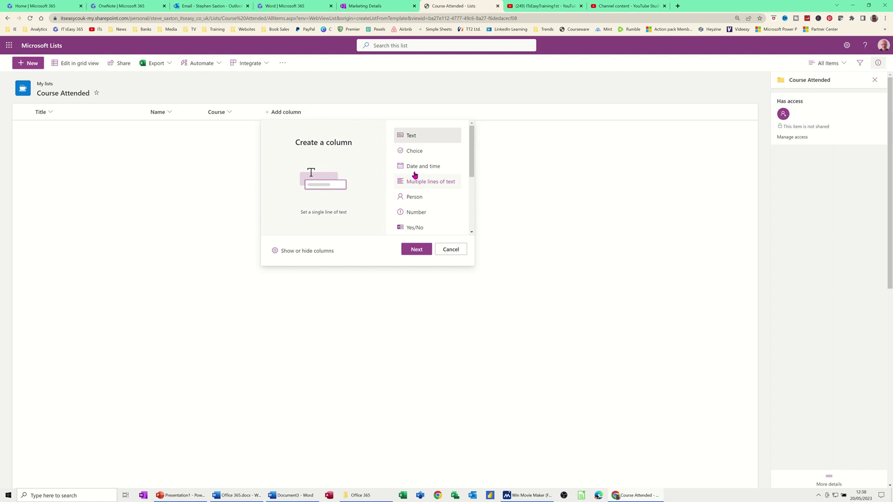
{"action": "left_click", "coordinate": [422, 167]}
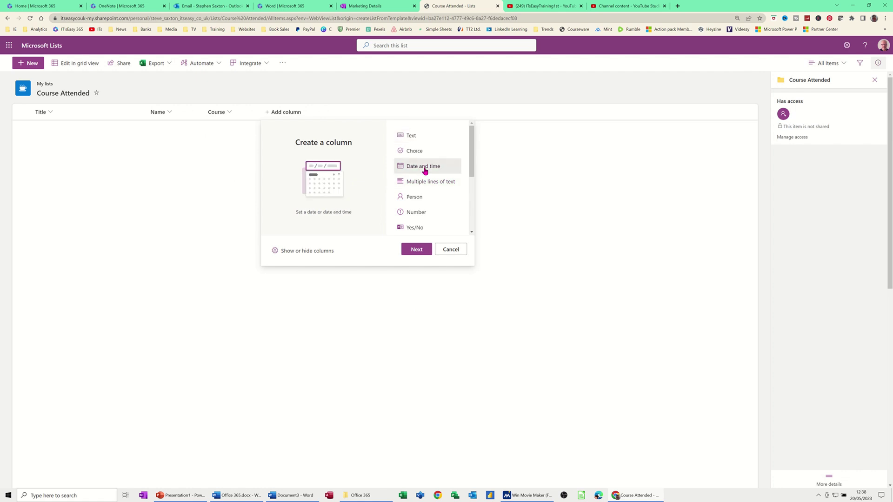
{"action": "left_click", "coordinate": [417, 250]}
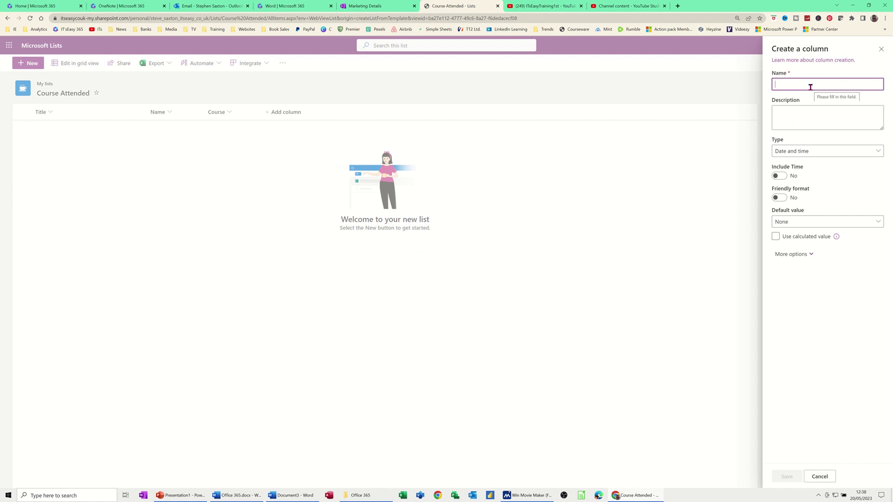
{"action": "type", "text": "Date of Course"}
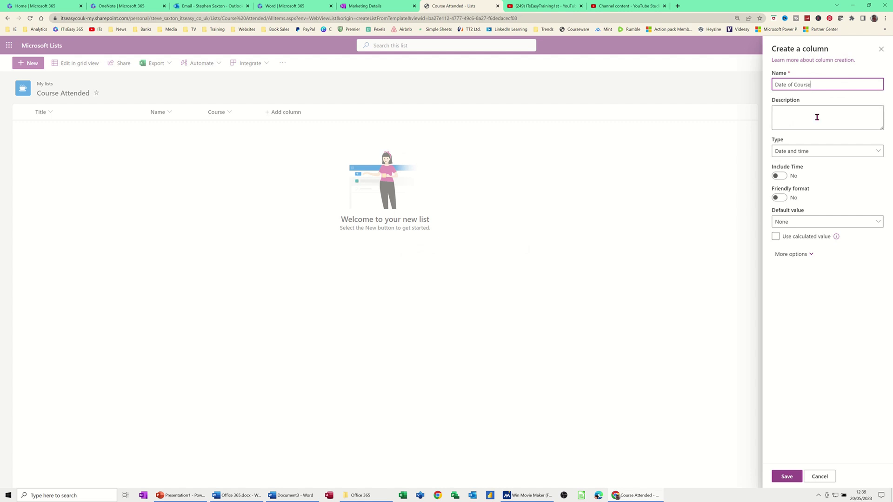
{"action": "left_click", "coordinate": [817, 117]}
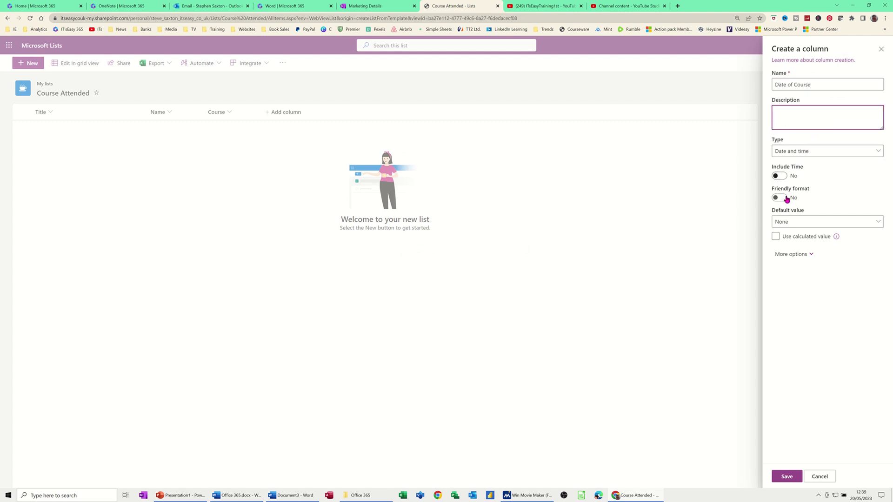
{"action": "left_click", "coordinate": [799, 235]}
{"action": "left_click", "coordinate": [799, 476]}
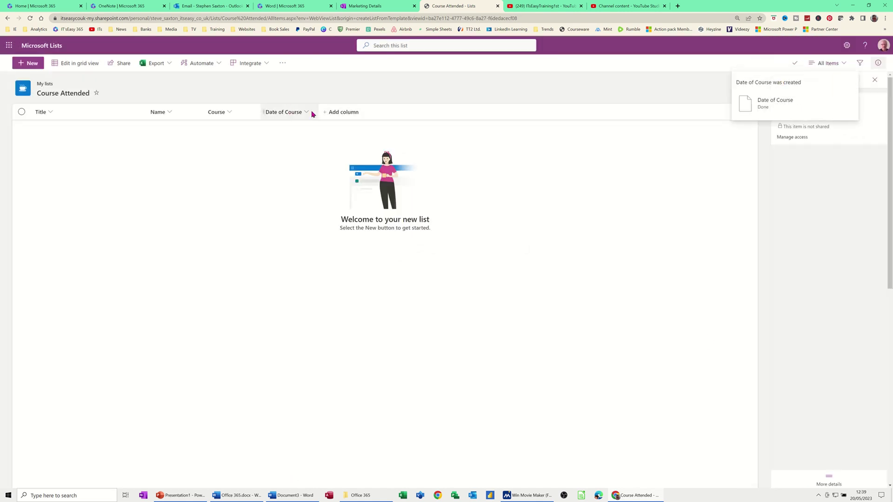
{"action": "left_click", "coordinate": [337, 112]}
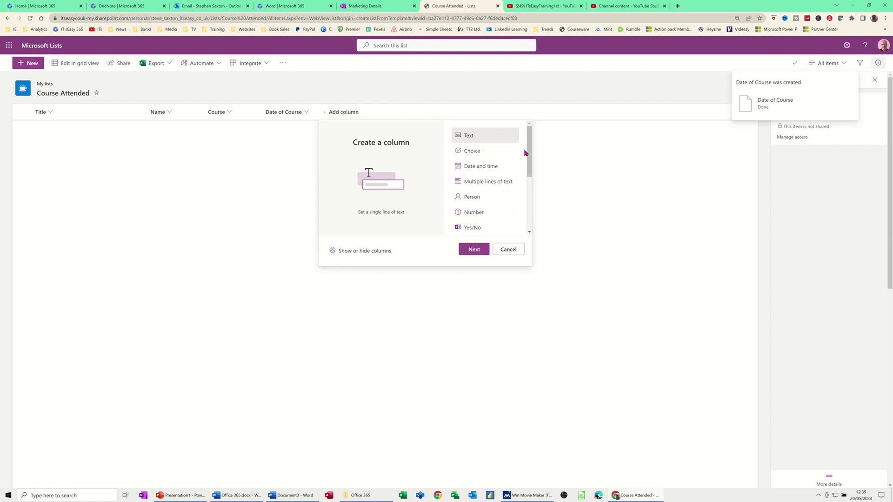
Step: Dismiss the column dialog and rearrange the Course and Date of Course column headers
{"action": "left_click_drag", "start_coordinate": [530, 148], "coordinate": [527, 219]}
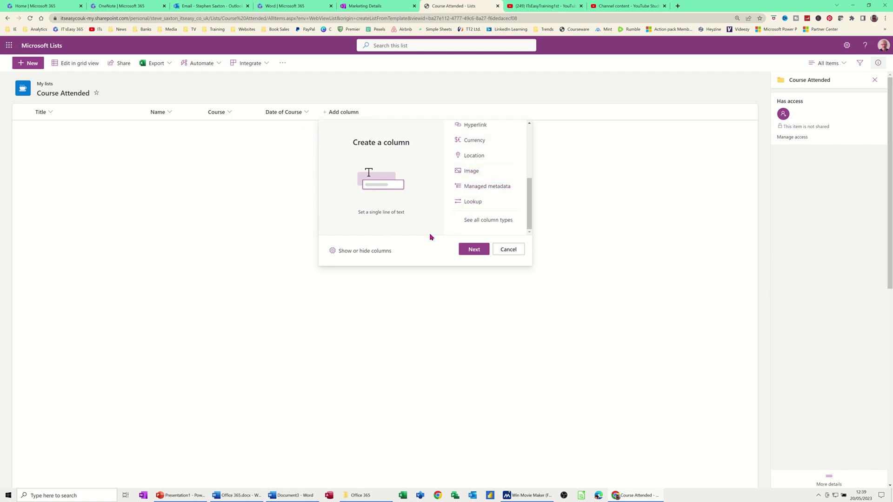
{"action": "left_click", "coordinate": [507, 249]}
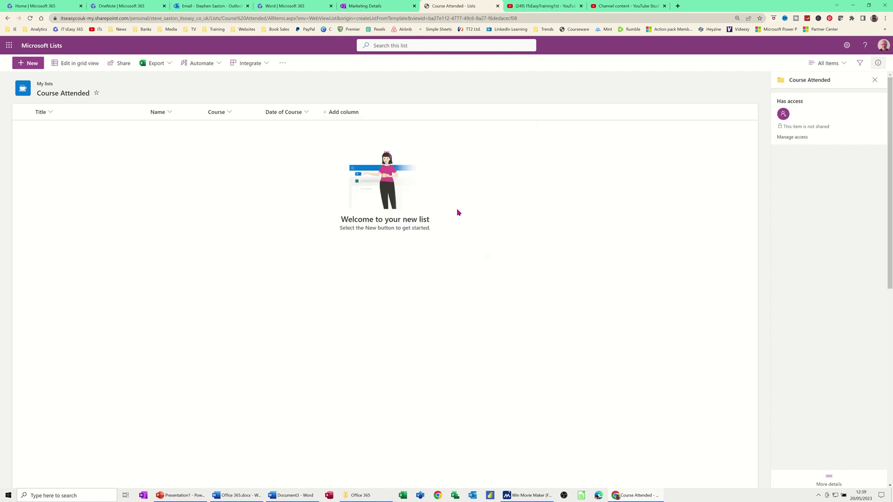
{"action": "left_click", "coordinate": [281, 113]}
{"action": "left_click_drag", "start_coordinate": [262, 111], "coordinate": [218, 113]}
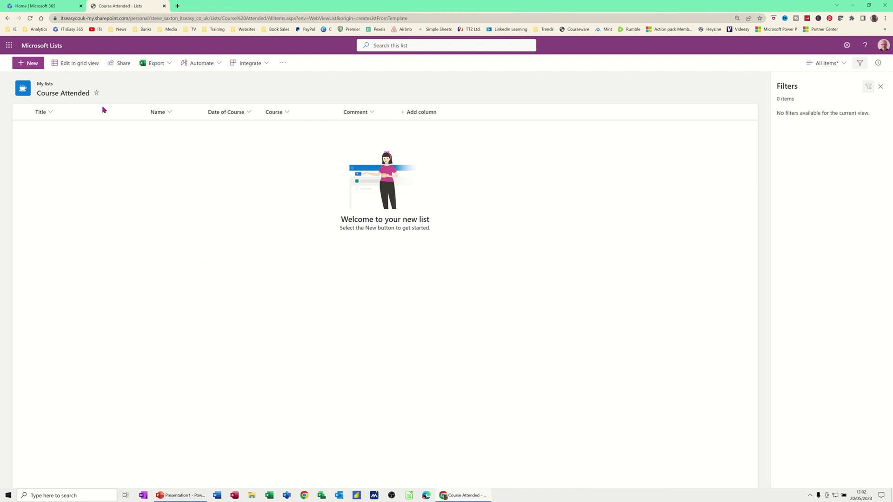
{"action": "left_click", "coordinate": [74, 67]}
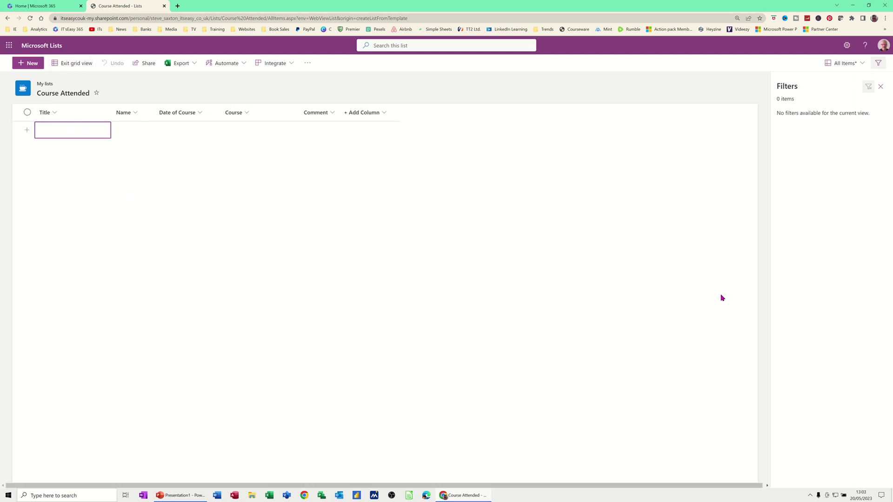
Step: In a new grid row, enter title Mr, the person's full name, and date 5/22/2023
{"action": "key", "text": "Tab"}
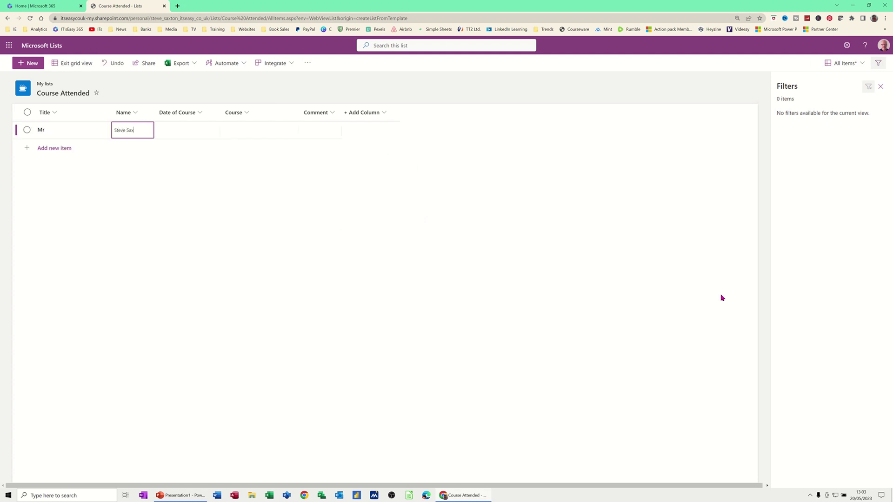
{"action": "key", "text": "Tab"}
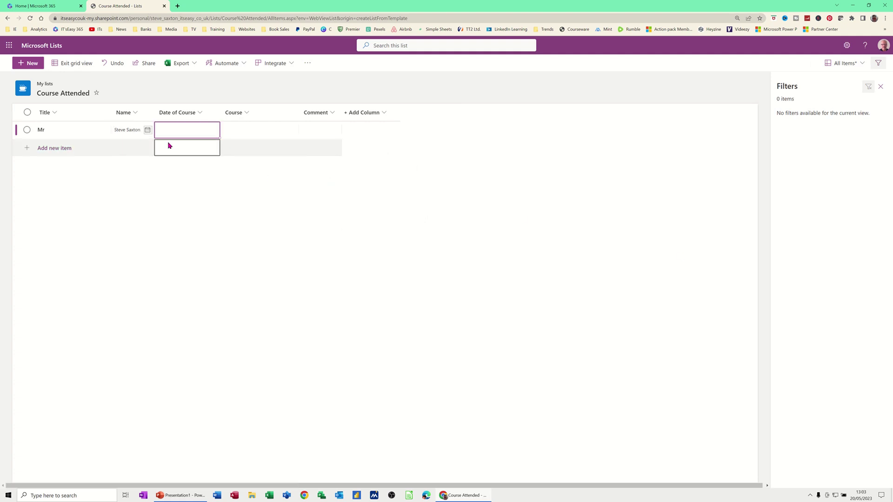
{"action": "left_click", "coordinate": [147, 130]}
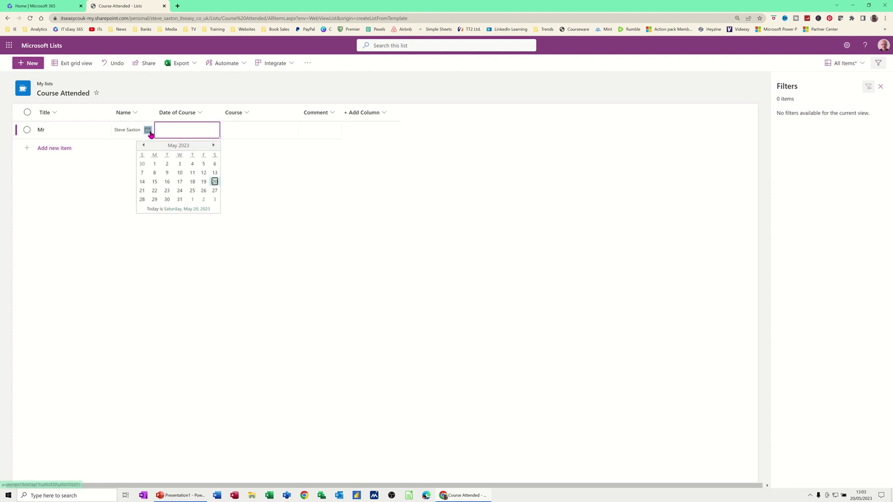
{"action": "left_click", "coordinate": [154, 191]}
Step: Set the entry's course to Excel and start its comment in a widened Comment column
{"action": "left_click", "coordinate": [246, 132]}
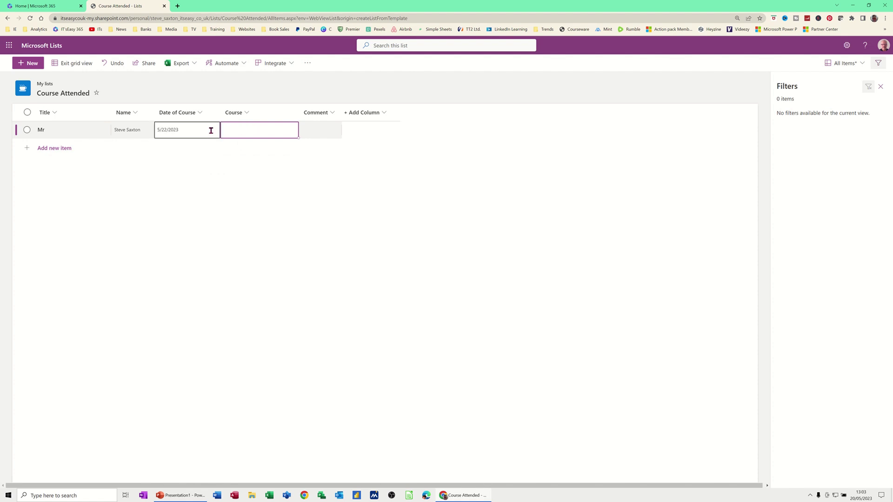
{"action": "left_click", "coordinate": [268, 130]}
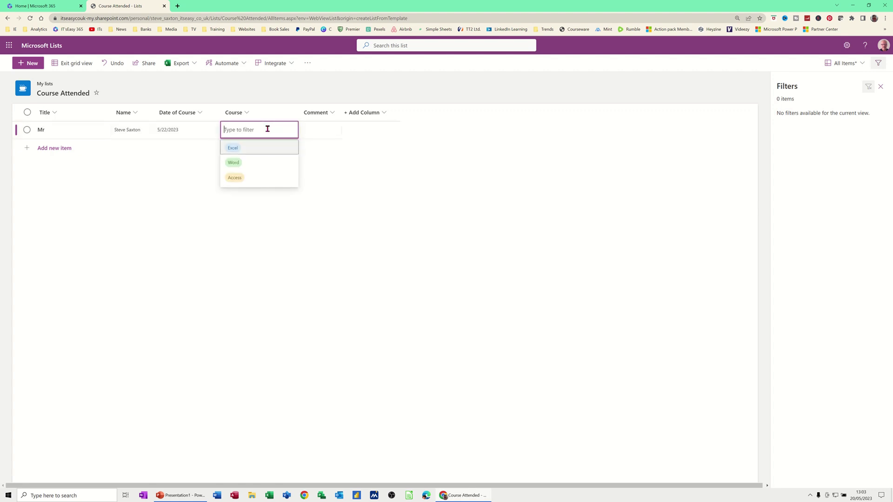
{"action": "left_click", "coordinate": [236, 148]}
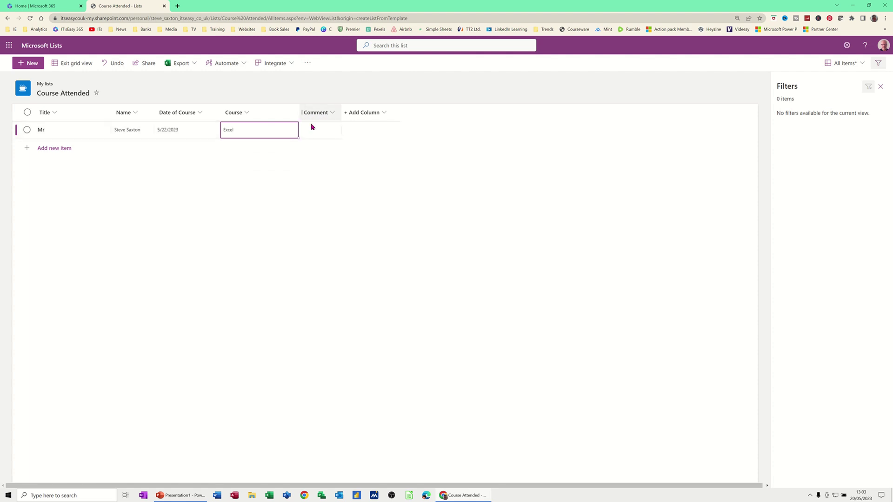
{"action": "left_click", "coordinate": [314, 132]}
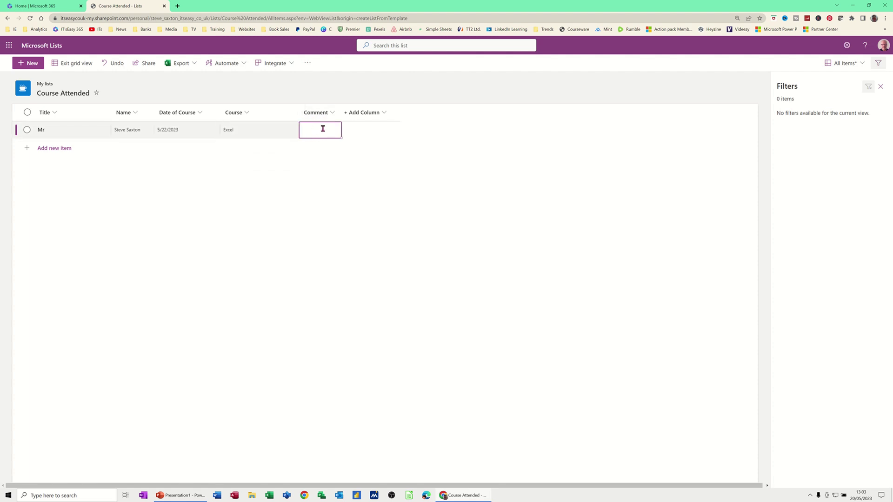
{"action": "left_click_drag", "start_coordinate": [343, 113], "coordinate": [442, 112]}
{"action": "left_click", "coordinate": [366, 131]}
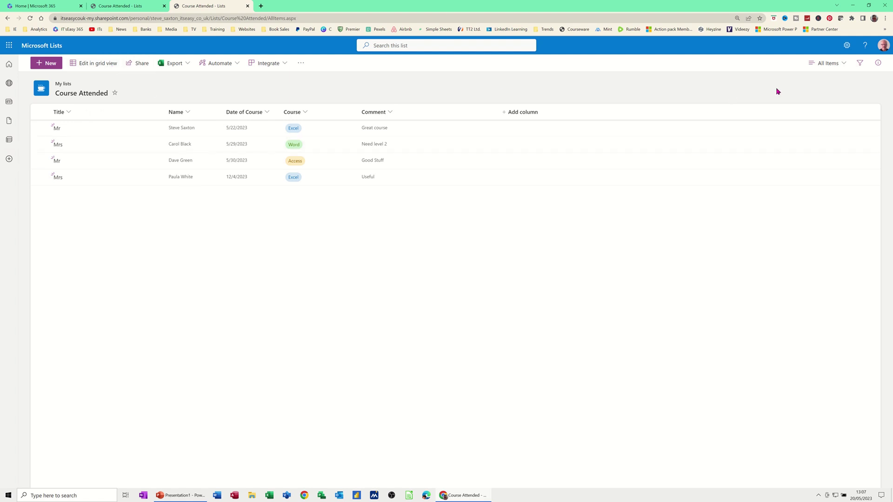
{"action": "left_click", "coordinate": [860, 64]}
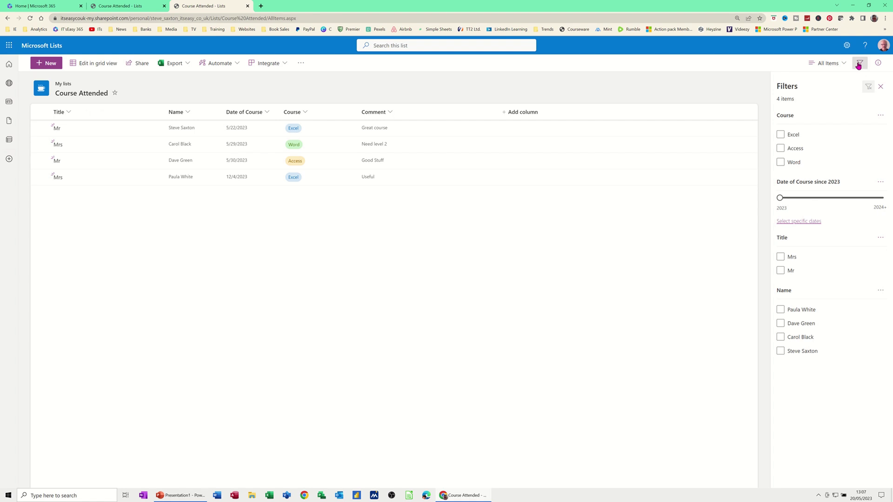
{"action": "left_click", "coordinate": [781, 135]}
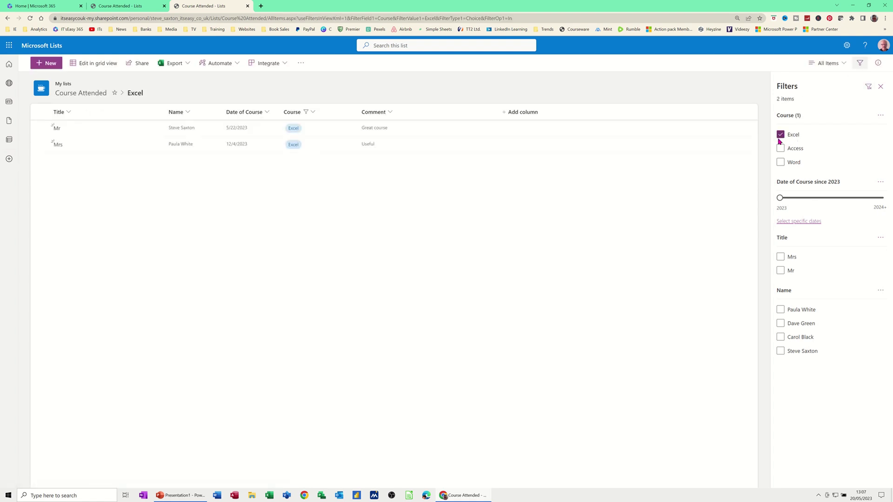
{"action": "left_click", "coordinate": [780, 135]}
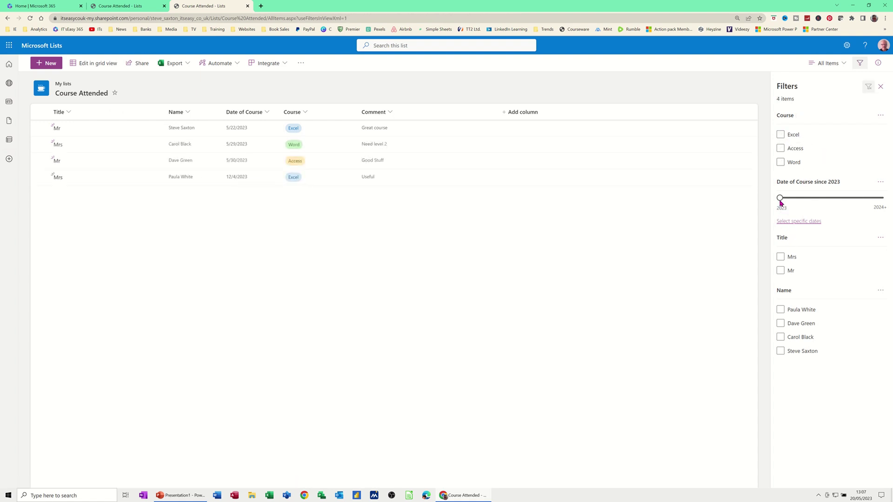
{"action": "left_click_drag", "start_coordinate": [781, 203], "coordinate": [757, 201]}
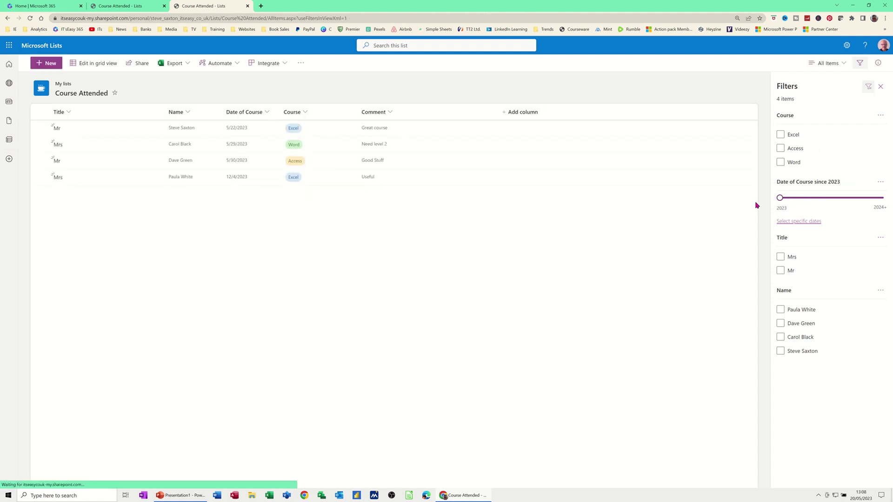
{"action": "left_click", "coordinate": [785, 259]}
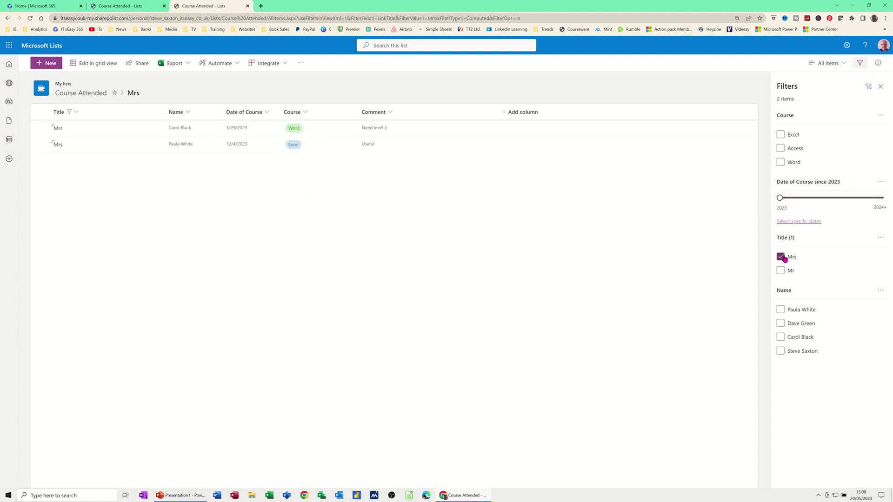
{"action": "left_click", "coordinate": [781, 257]}
{"action": "left_click", "coordinate": [799, 309]}
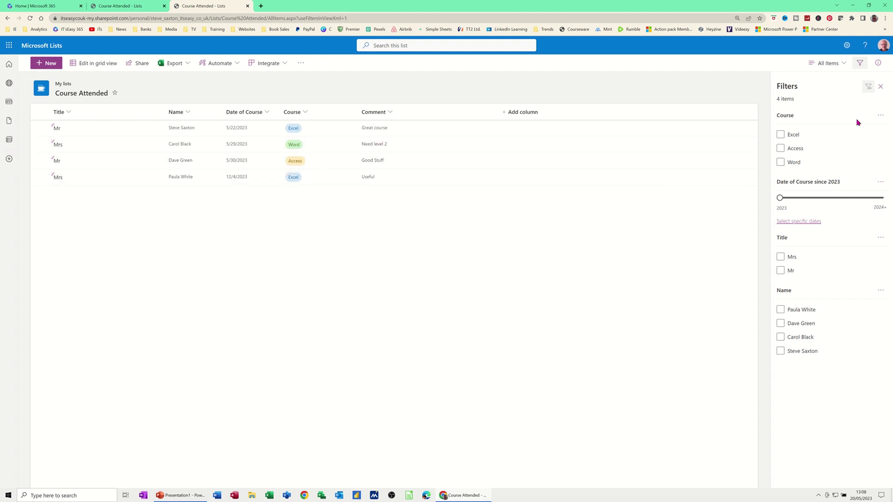
{"action": "left_click", "coordinate": [860, 64]}
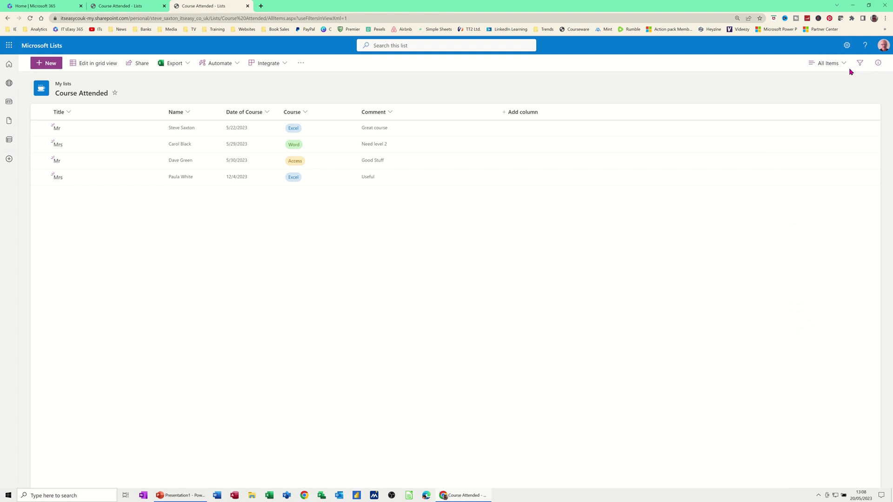
Step: Try the Compact and Gallery layouts, then return the view to the List layout
{"action": "left_click", "coordinate": [844, 65]}
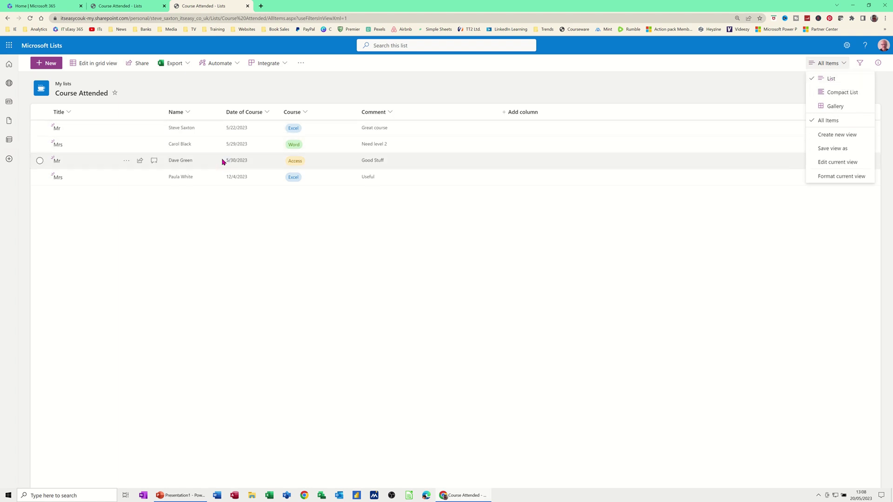
{"action": "left_click", "coordinate": [834, 95]}
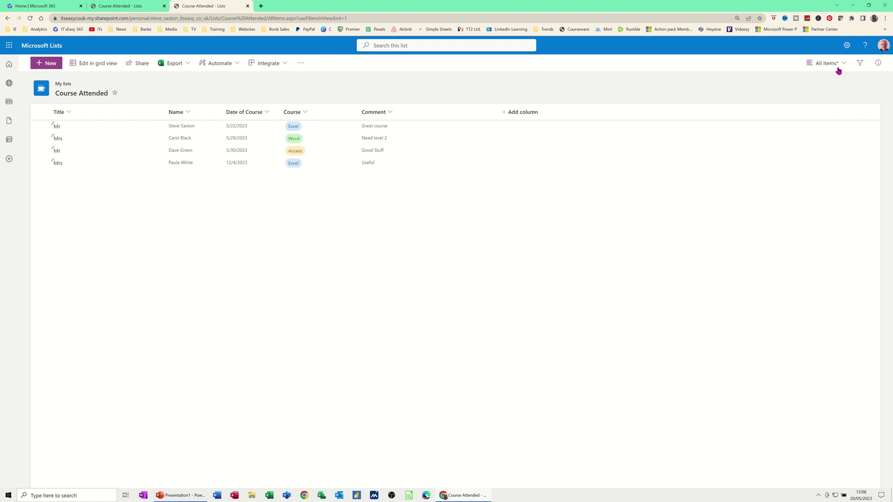
{"action": "left_click", "coordinate": [839, 63]}
{"action": "left_click", "coordinate": [836, 108]}
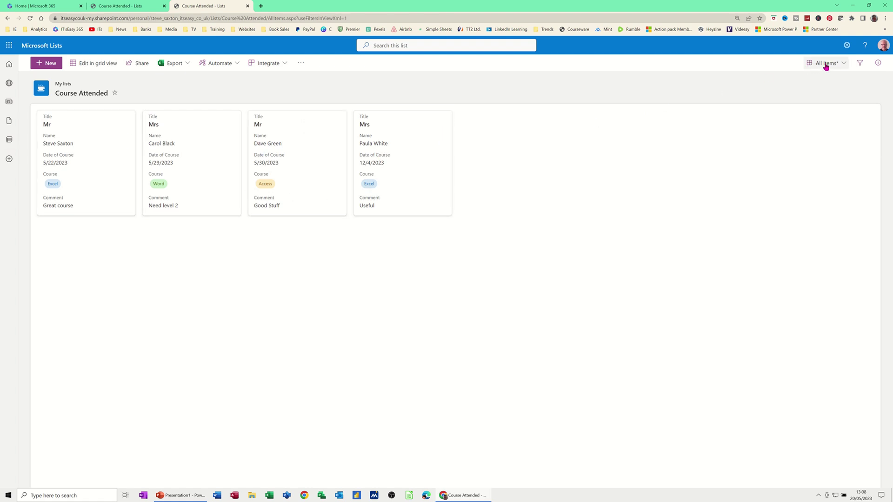
{"action": "left_click", "coordinate": [843, 64]}
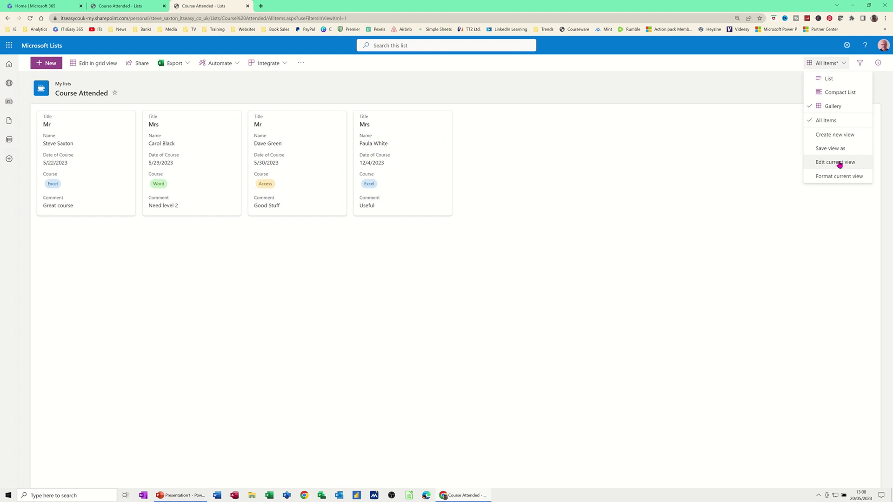
{"action": "left_click", "coordinate": [835, 78]}
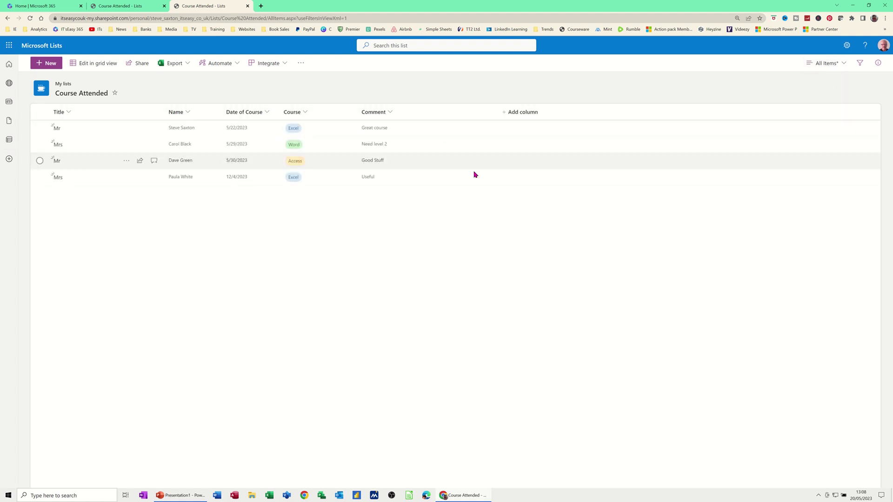
{"action": "left_click", "coordinate": [845, 65]}
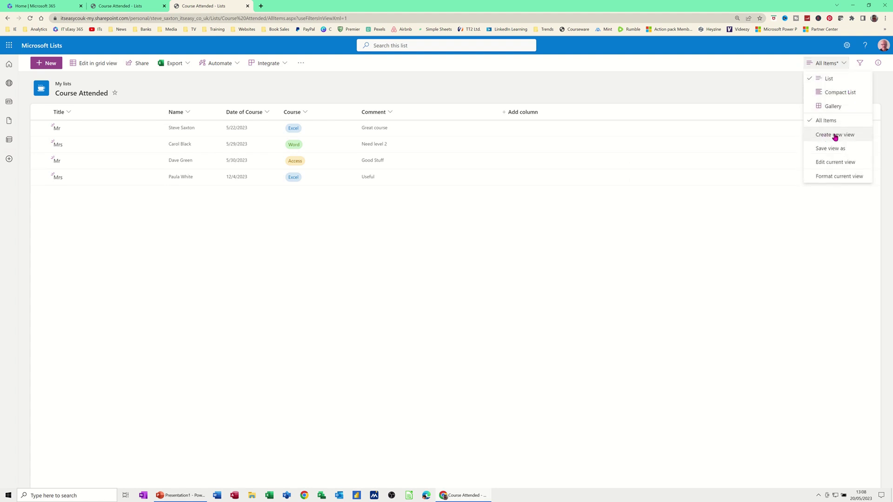
Step: Edit the All Items view to include the Attachments column and save it
{"action": "left_click", "coordinate": [835, 163]}
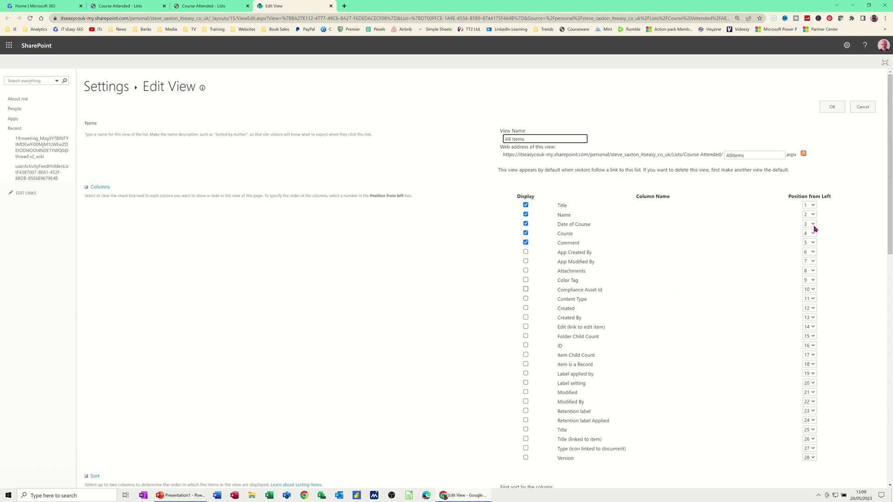
{"action": "scroll", "coordinate": [711, 236], "scroll_direction": "down", "scroll_amount": 4}
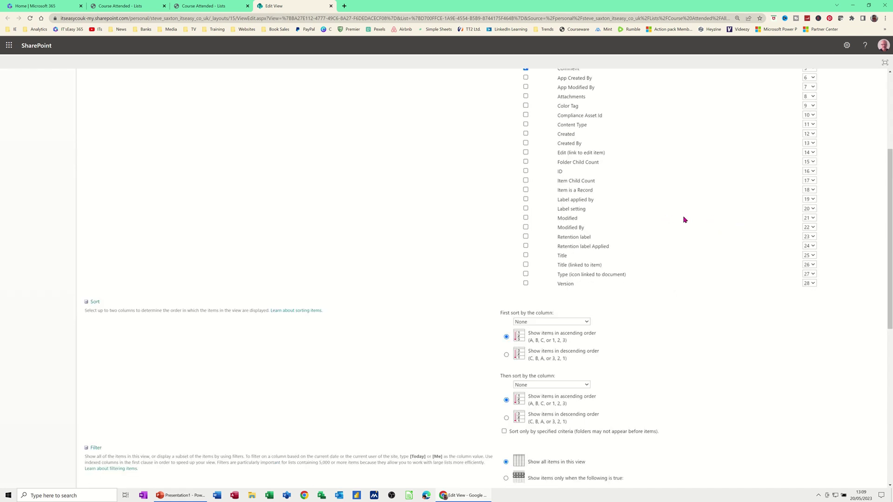
{"action": "scroll", "coordinate": [667, 264], "scroll_direction": "down", "scroll_amount": 1}
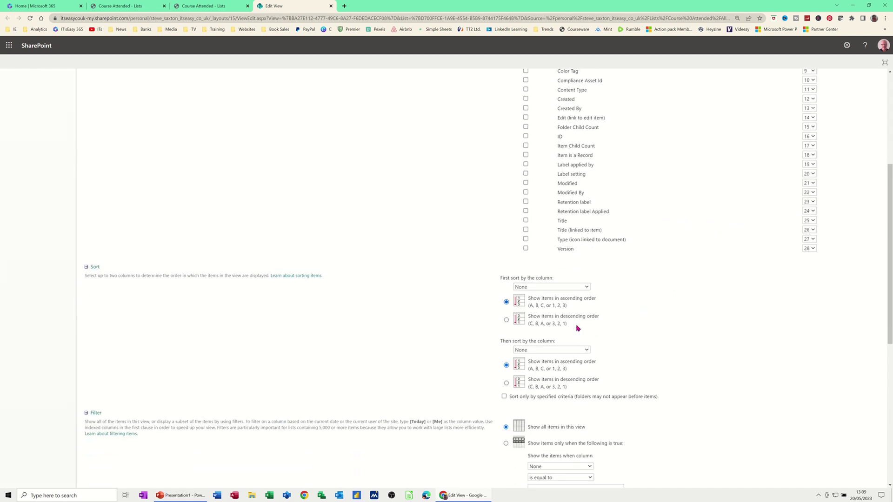
{"action": "scroll", "coordinate": [700, 360], "scroll_direction": "up", "scroll_amount": 5}
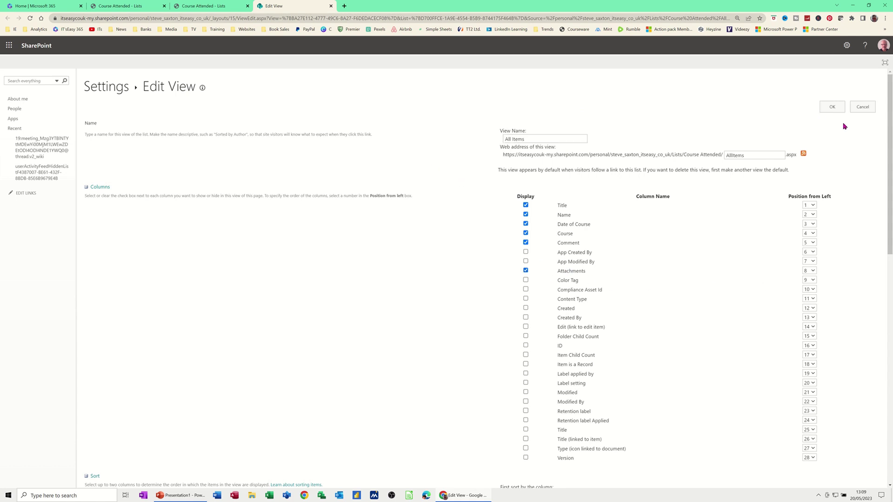
{"action": "left_click", "coordinate": [832, 106]}
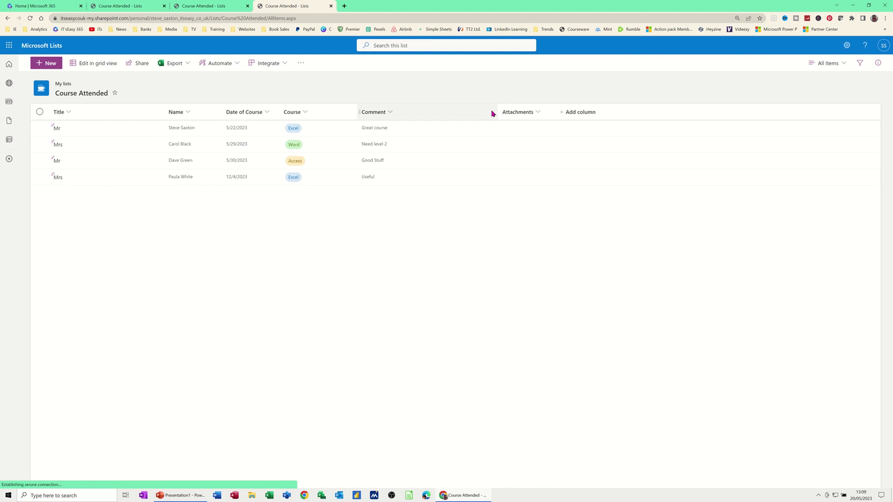
Step: Narrow the Comment column, open and cancel editing the first entry, then edit in grid view
{"action": "left_click_drag", "start_coordinate": [496, 110], "coordinate": [451, 111]}
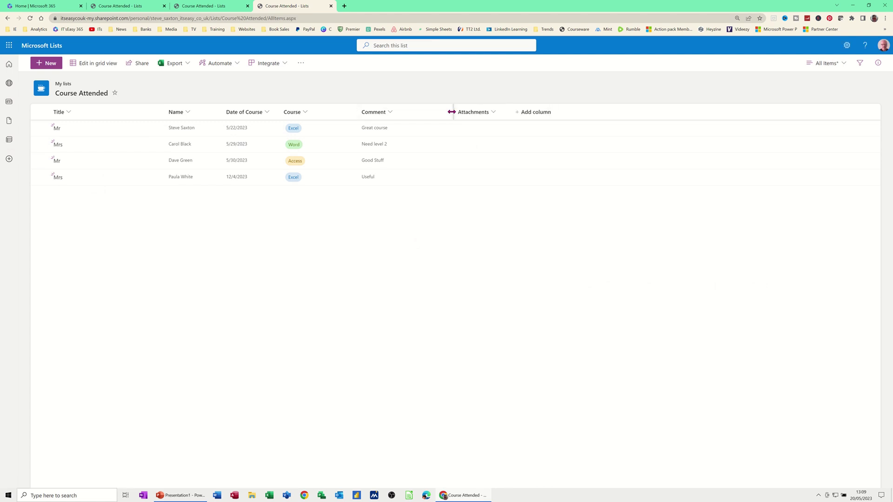
{"action": "left_click", "coordinate": [476, 132]}
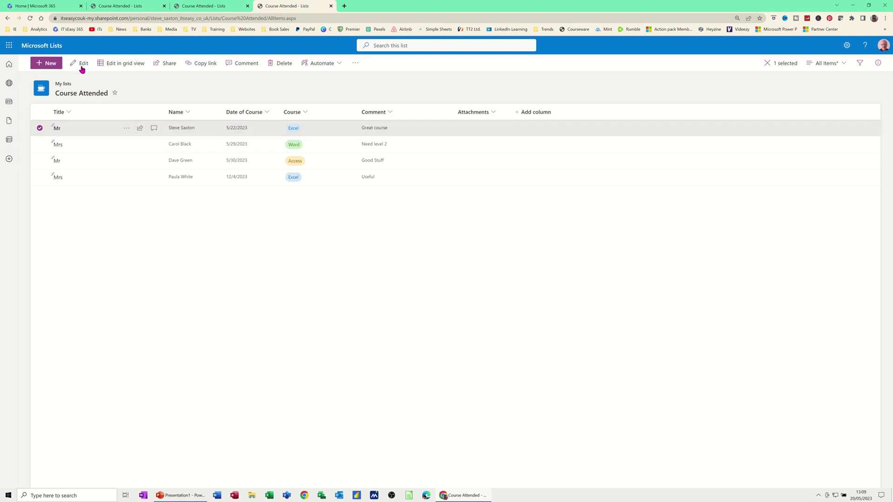
{"action": "left_click", "coordinate": [83, 65]}
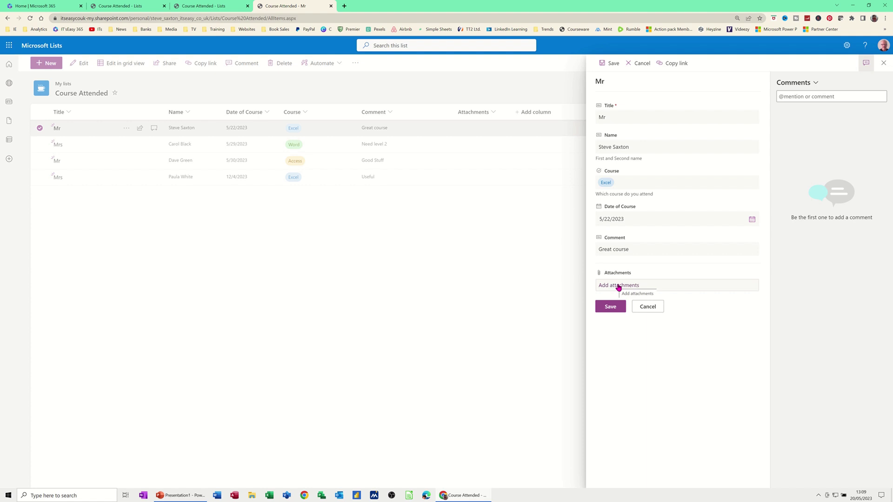
{"action": "left_click", "coordinate": [639, 63]}
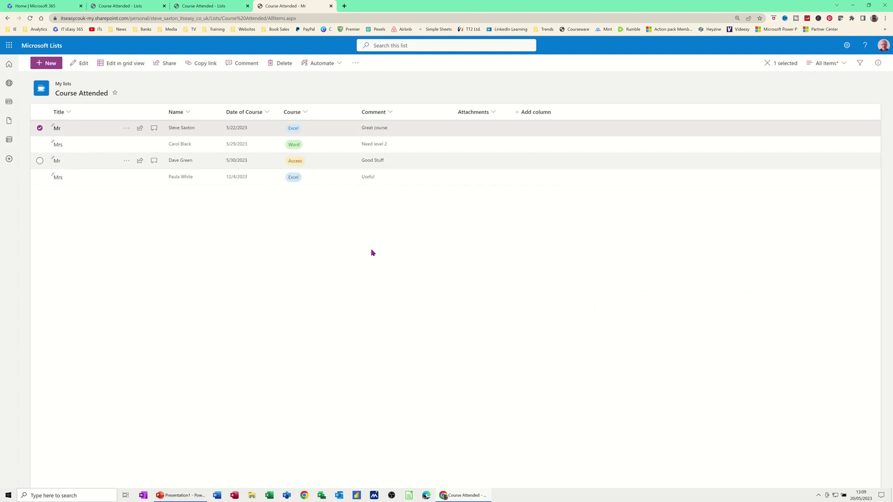
{"action": "left_click", "coordinate": [121, 64]}
{"action": "left_click", "coordinate": [96, 194]}
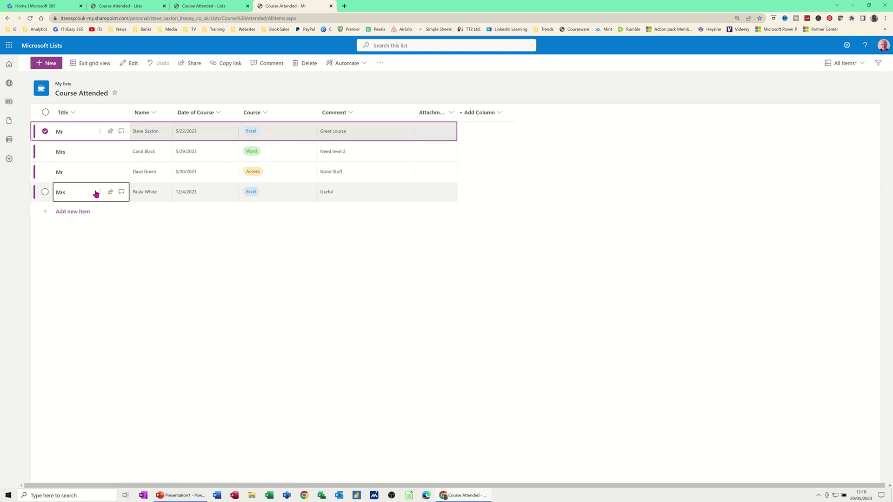
Step: Exit grid view and open Create a rule from the Automate > Rules menu
{"action": "left_click", "coordinate": [91, 64]}
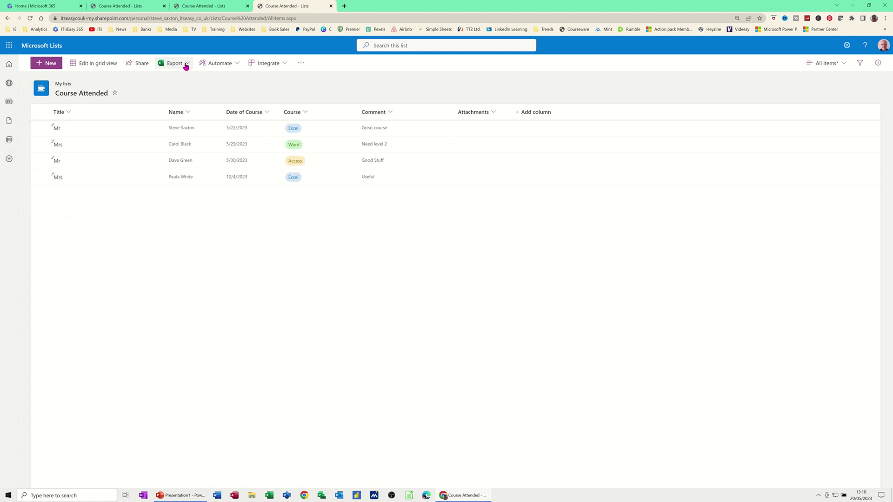
{"action": "left_click", "coordinate": [185, 65]}
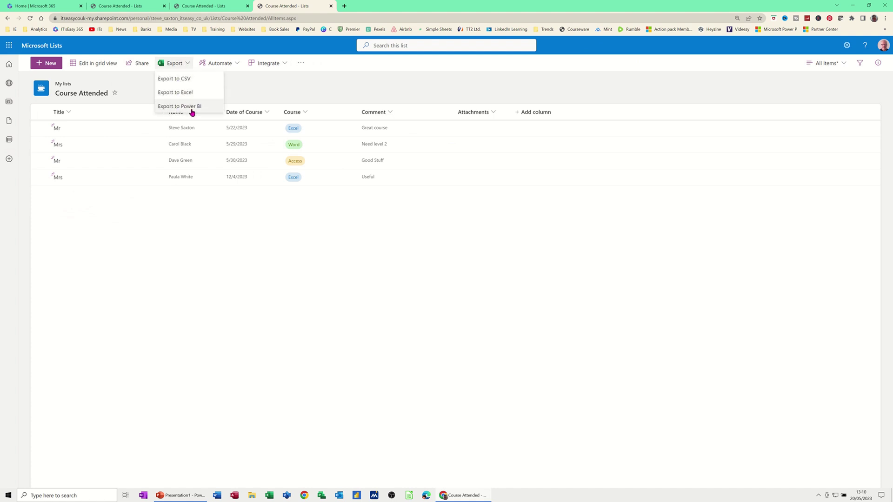
{"action": "left_click", "coordinate": [238, 64]}
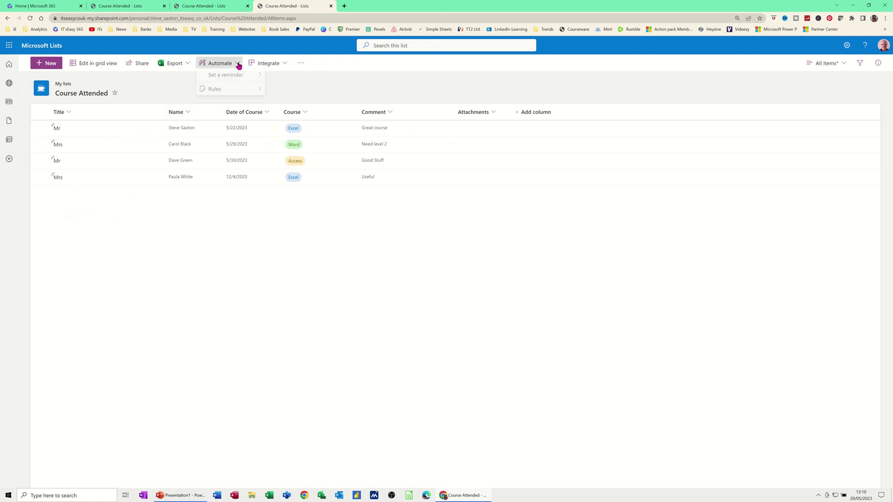
{"action": "mouse_move", "coordinate": [232, 80]}
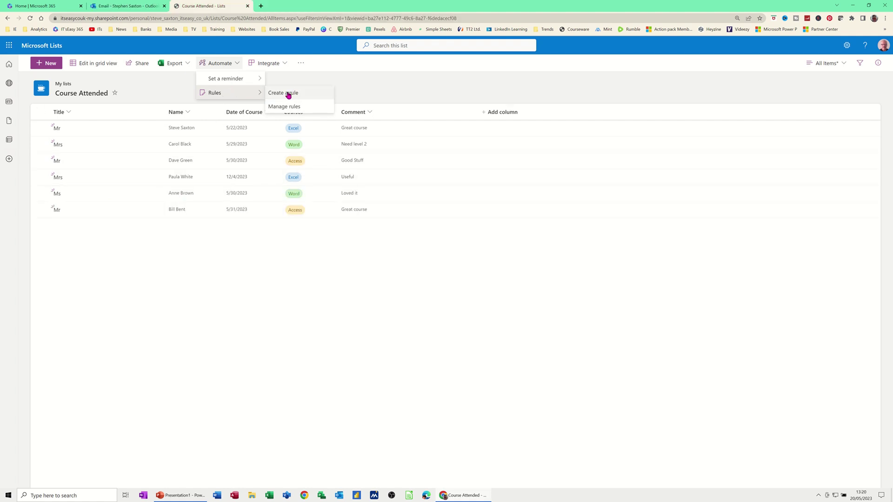
{"action": "left_click", "coordinate": [289, 95]}
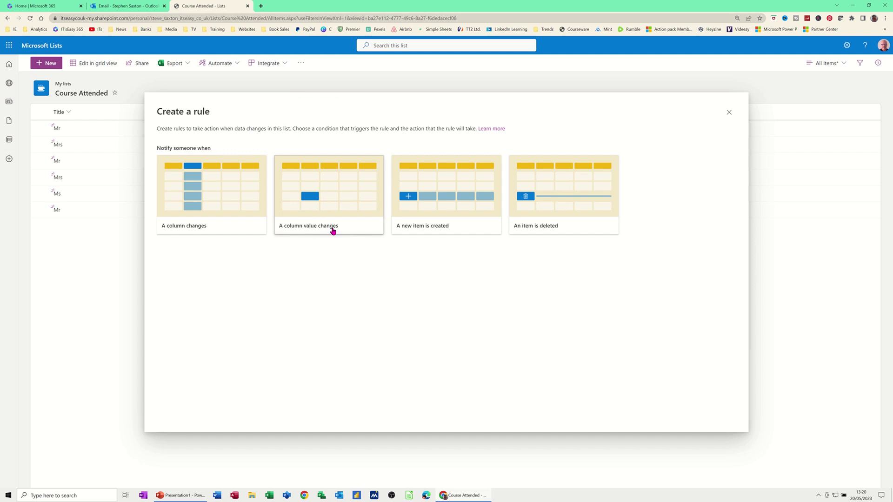
Step: Start a column-change rule with the condition Courses is Excel
{"action": "left_click", "coordinate": [315, 190]}
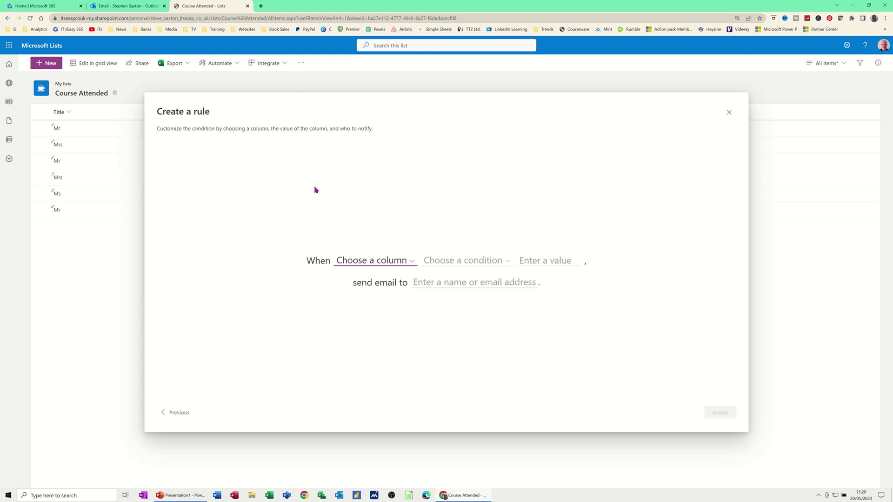
{"action": "left_click", "coordinate": [411, 262]}
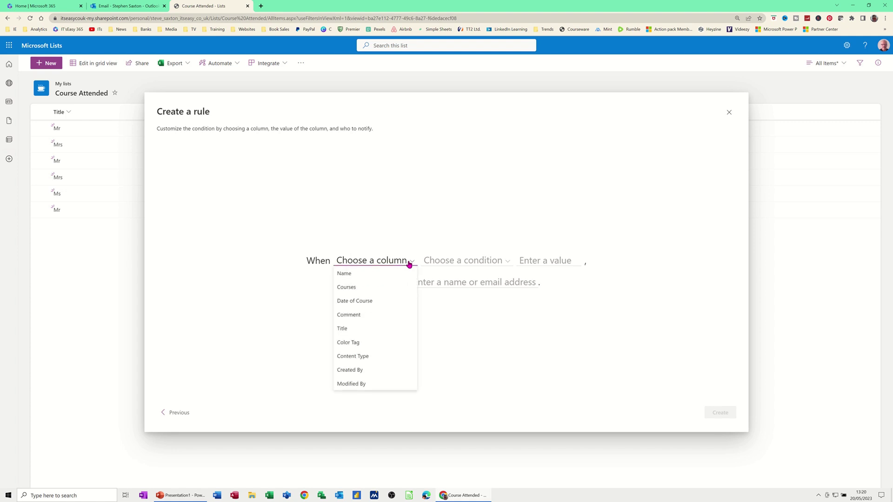
{"action": "left_click", "coordinate": [343, 288]}
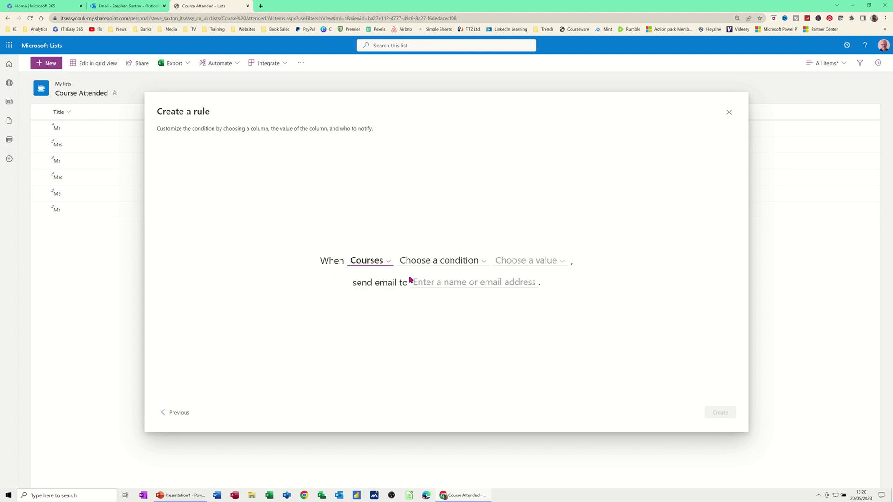
{"action": "left_click", "coordinate": [455, 261]}
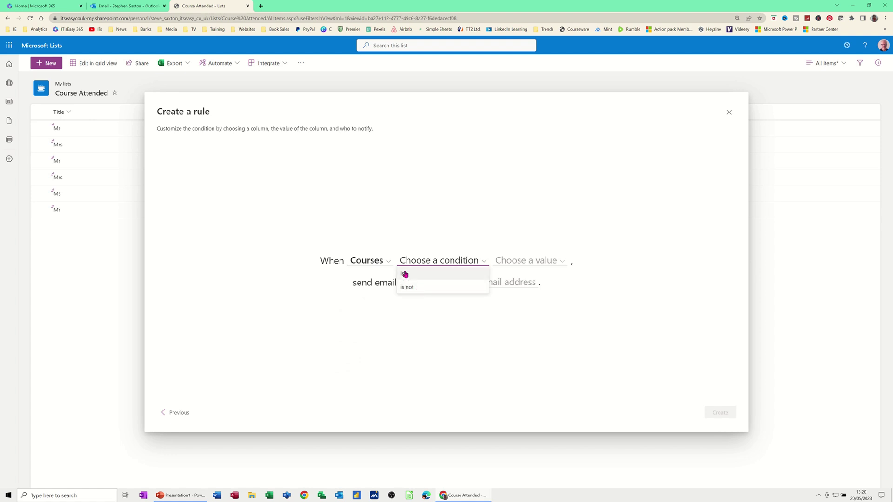
{"action": "left_click", "coordinate": [428, 278]}
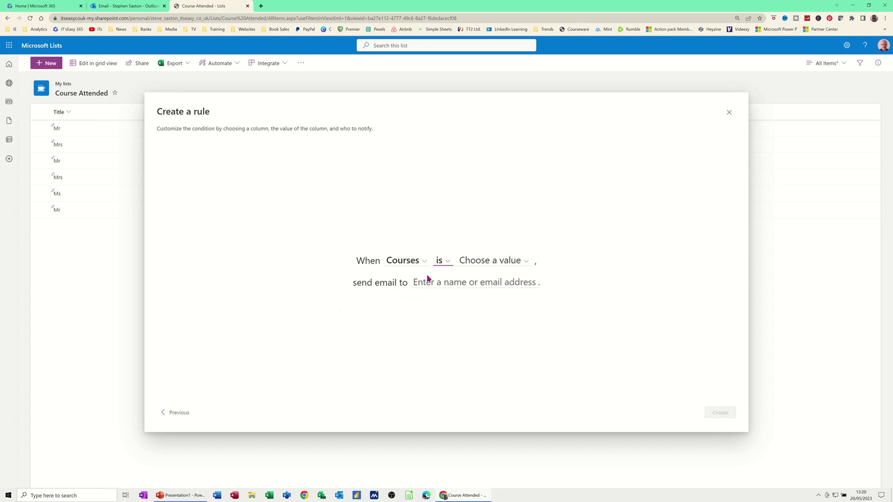
{"action": "left_click", "coordinate": [491, 264]}
{"action": "left_click", "coordinate": [468, 277]}
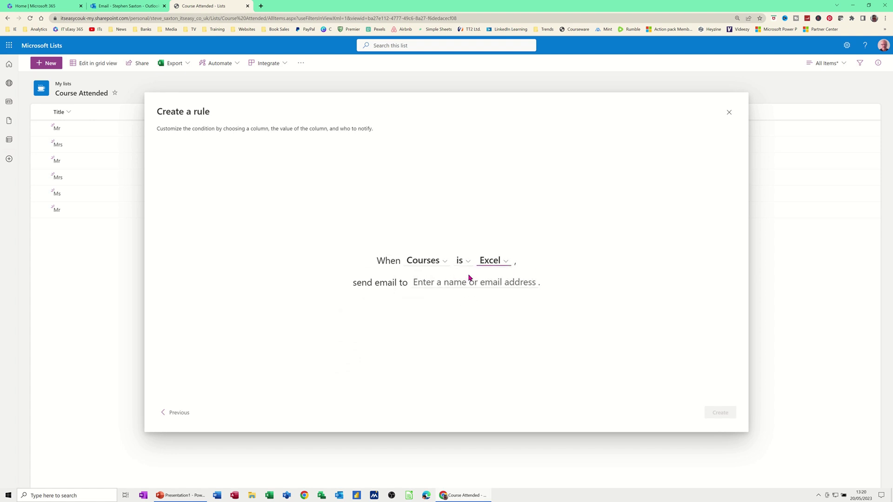
Step: Send the notification email to Me, create the rule, and close the rules manager
{"action": "left_click", "coordinate": [444, 283]}
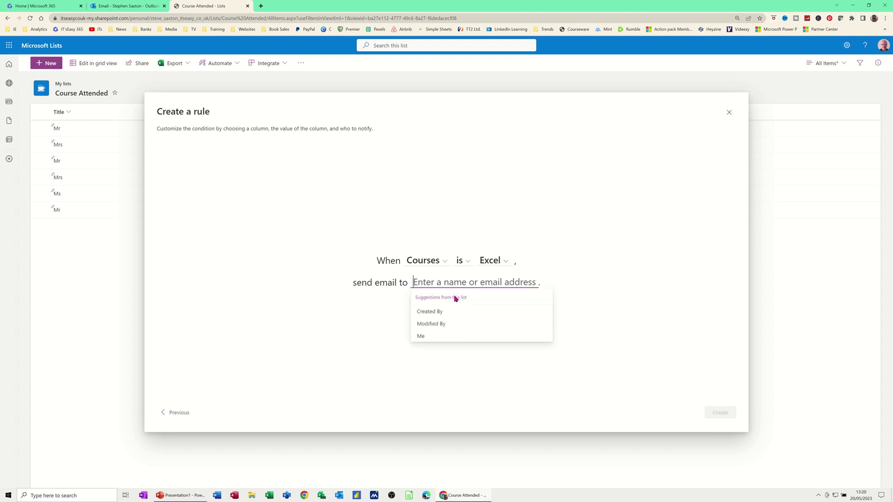
{"action": "left_click", "coordinate": [421, 337]}
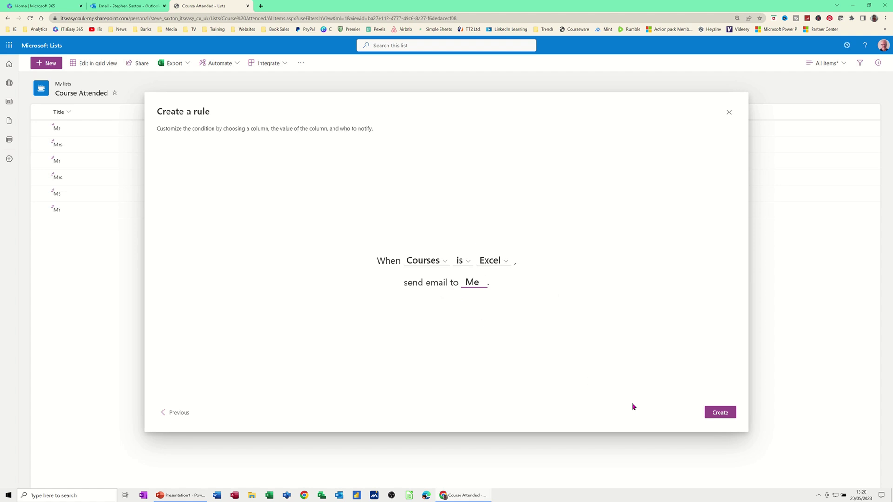
{"action": "left_click", "coordinate": [724, 416]}
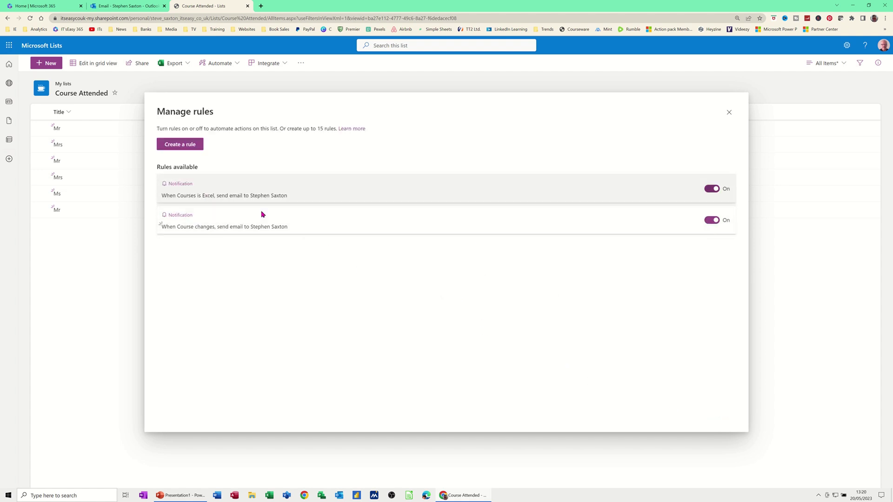
{"action": "left_click", "coordinate": [728, 113]}
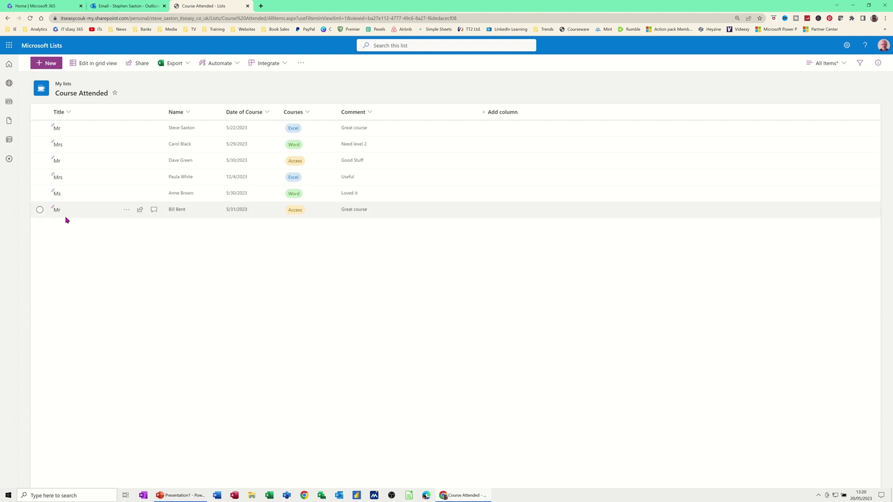
Step: Dismiss the New item form and switch the list to grid view
{"action": "left_click", "coordinate": [46, 63]}
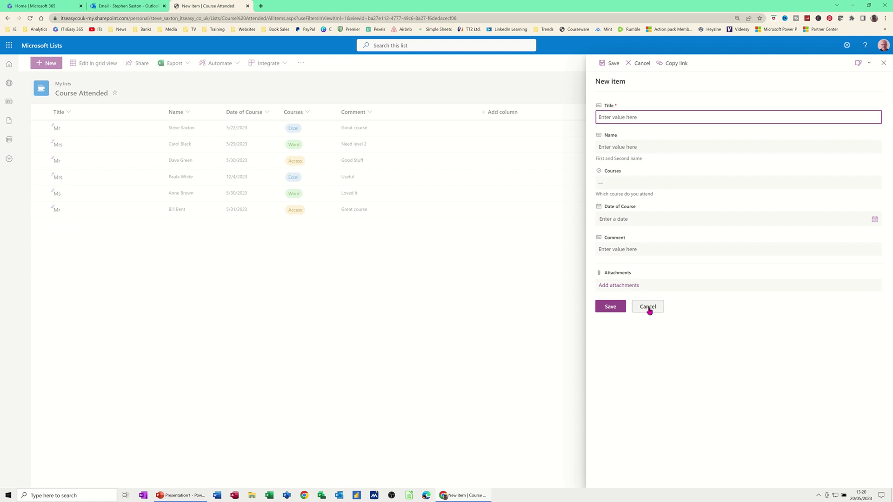
{"action": "left_click", "coordinate": [648, 308]}
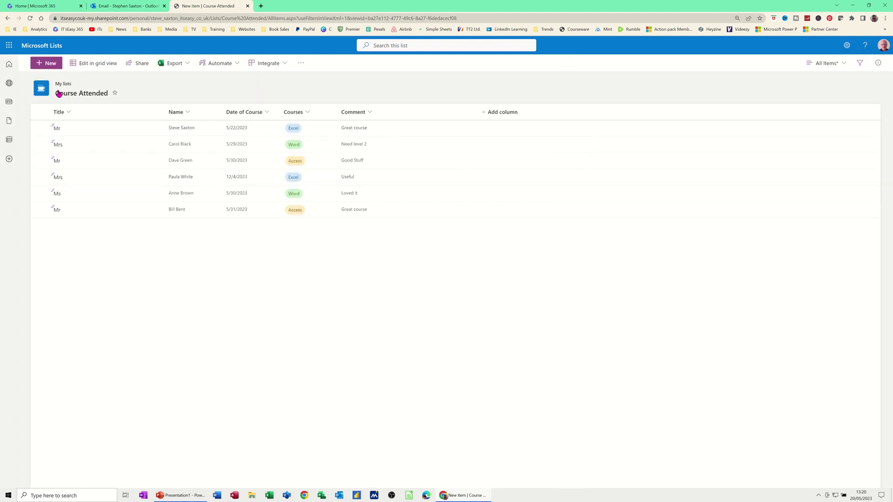
{"action": "left_click", "coordinate": [88, 64]}
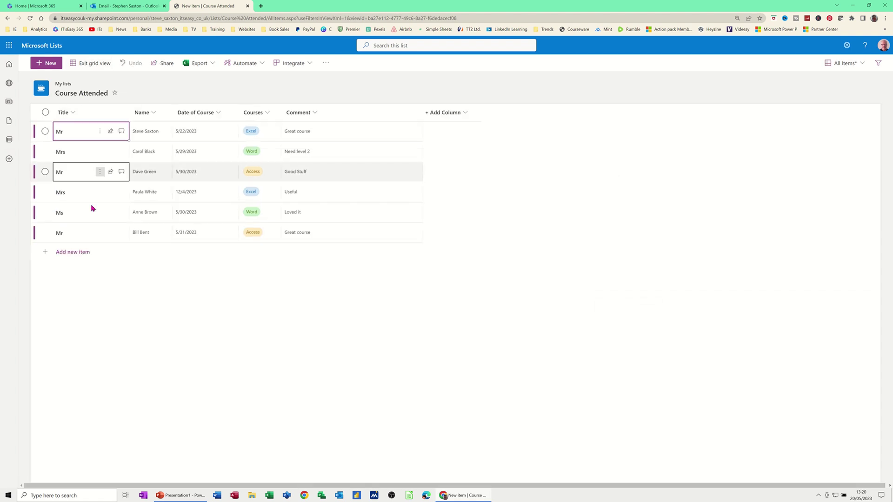
Step: Add a new row titled Mrs with the attendee's name and date 5/31/2023
{"action": "left_click", "coordinate": [93, 253]}
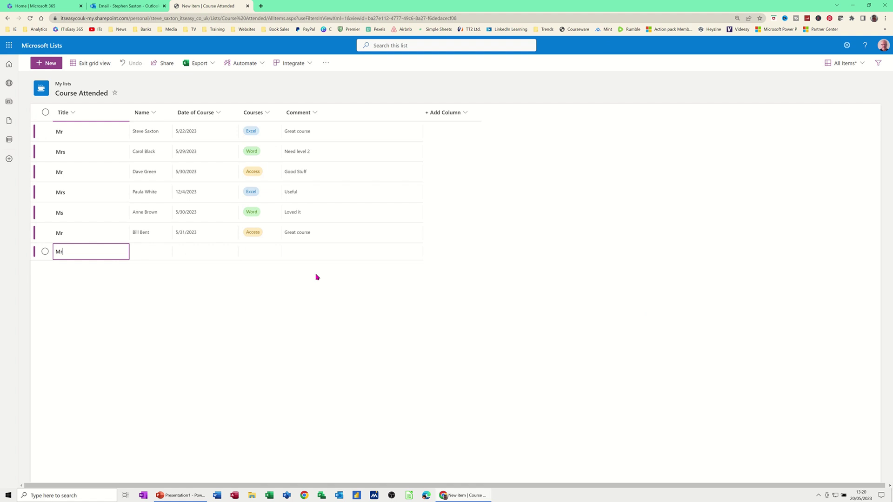
{"action": "type", "text": "Mrs"}
{"action": "key", "text": "Tab"}
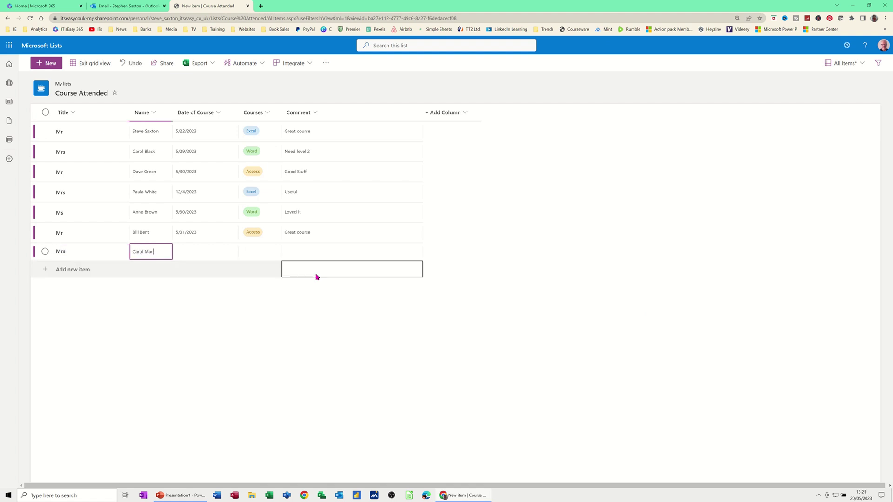
{"action": "key", "text": "Tab"}
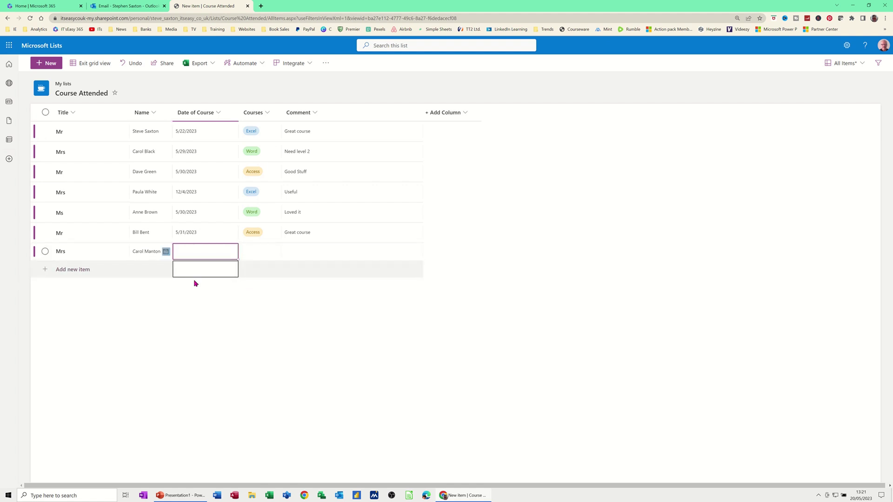
{"action": "left_click", "coordinate": [203, 256]}
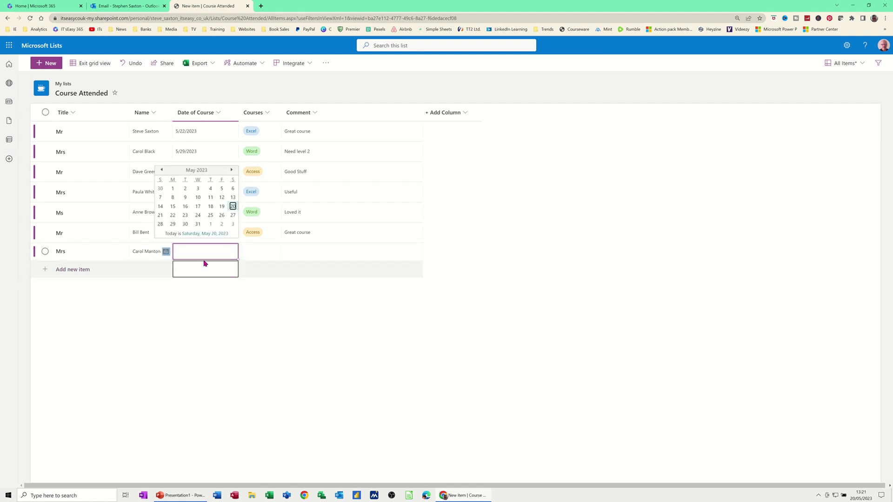
{"action": "left_click", "coordinate": [198, 224]}
Step: Set the row's course to Excel, add the comment 'Loved it', and exit grid view
{"action": "left_click", "coordinate": [255, 254]}
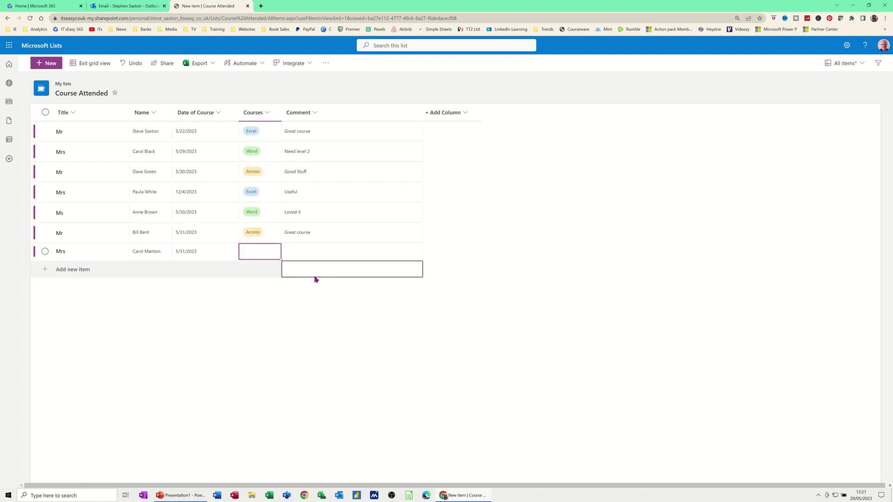
{"action": "type", "text": "Excel"}
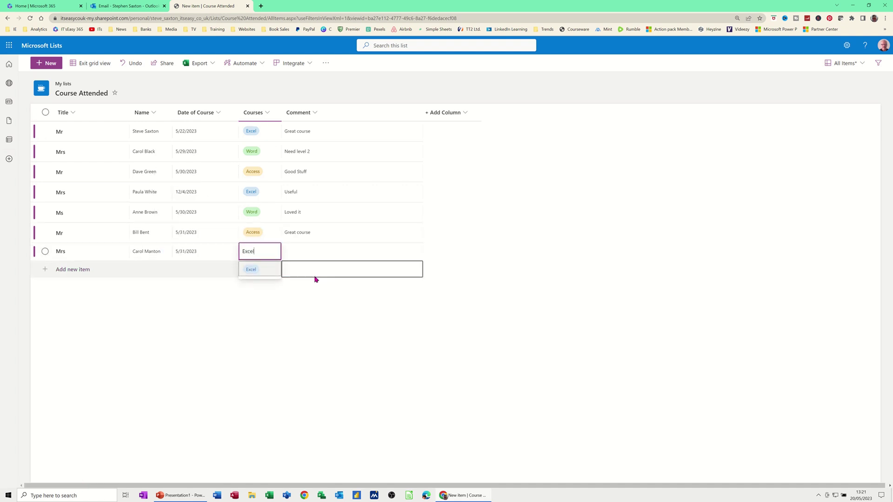
{"action": "left_click", "coordinate": [255, 271]}
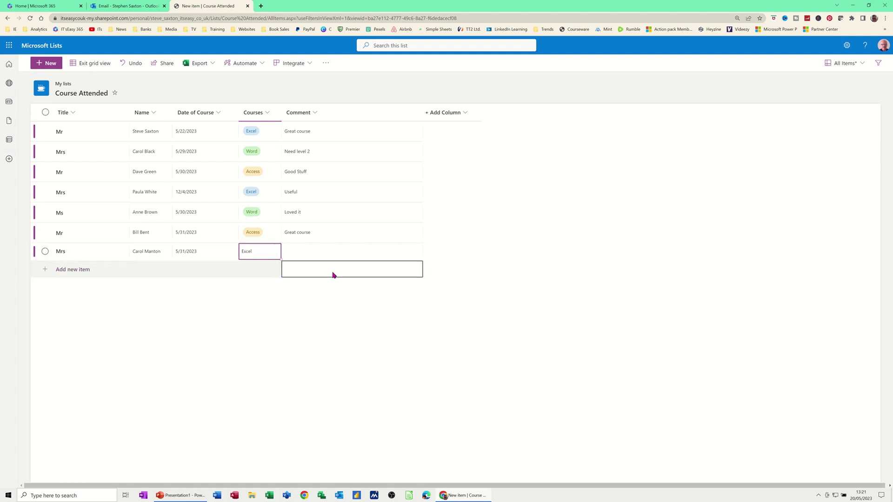
{"action": "left_click", "coordinate": [310, 256]}
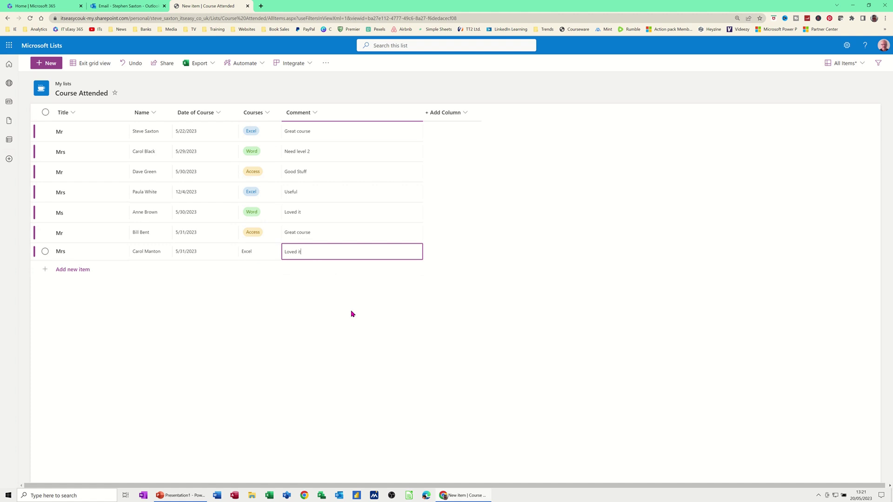
{"action": "key", "text": "Return"}
{"action": "left_click", "coordinate": [94, 63]}
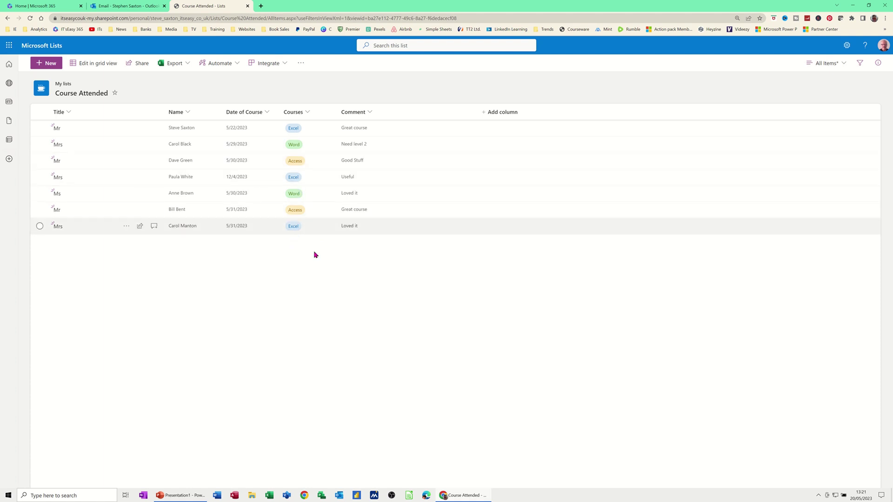
Step: Open the Create a flow panel through Integrate > Power Automate
{"action": "left_click", "coordinate": [232, 64]}
{"action": "mouse_move", "coordinate": [233, 82]}
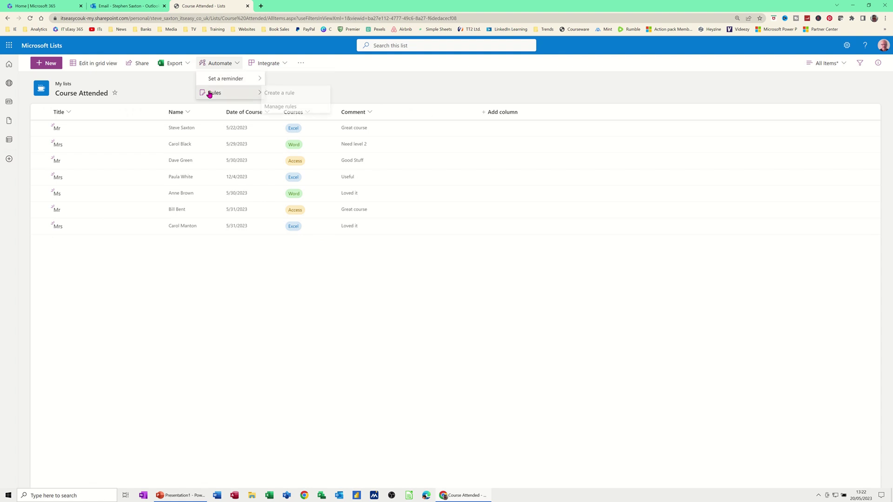
{"action": "left_click", "coordinate": [279, 64]}
{"action": "left_click", "coordinate": [281, 64]}
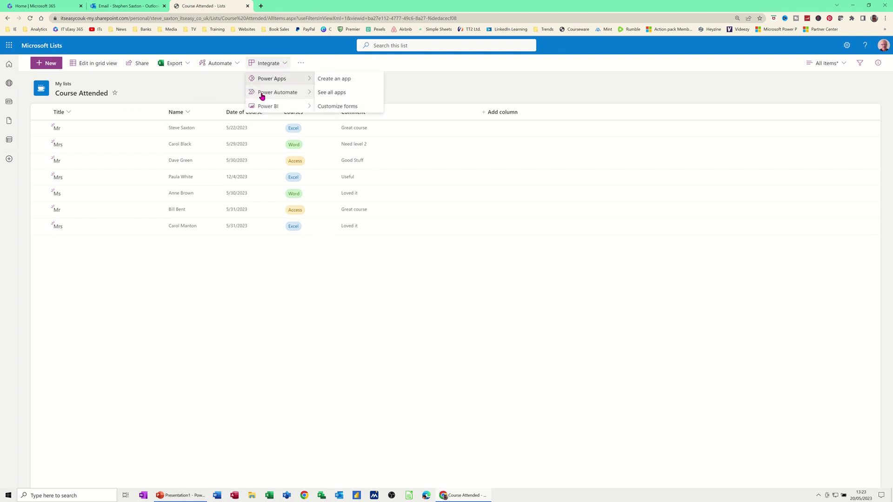
{"action": "mouse_move", "coordinate": [279, 92]}
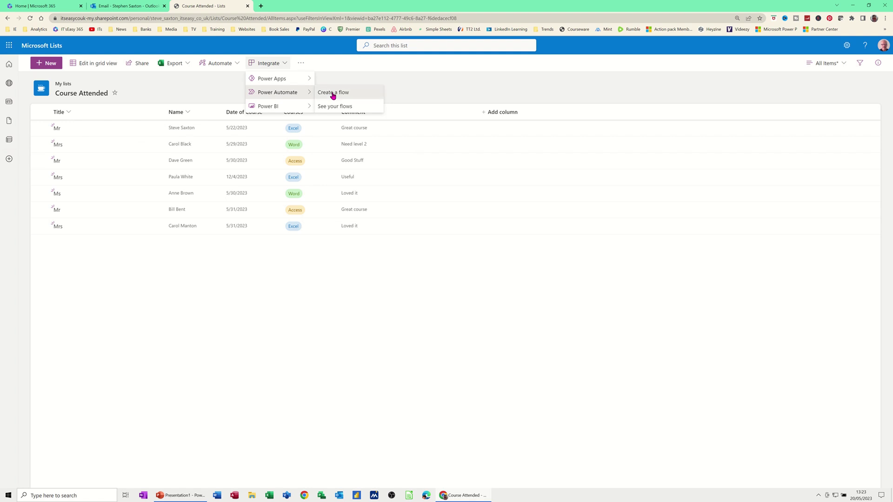
{"action": "left_click", "coordinate": [333, 93]}
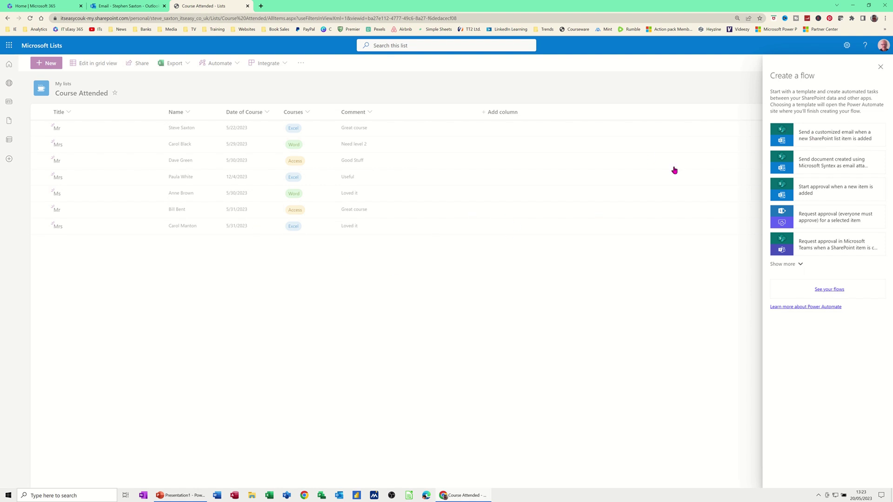
Step: Open the 'Send a customized email when a new SharePoint list item is added' template, then close its tab
{"action": "left_click", "coordinate": [776, 136]}
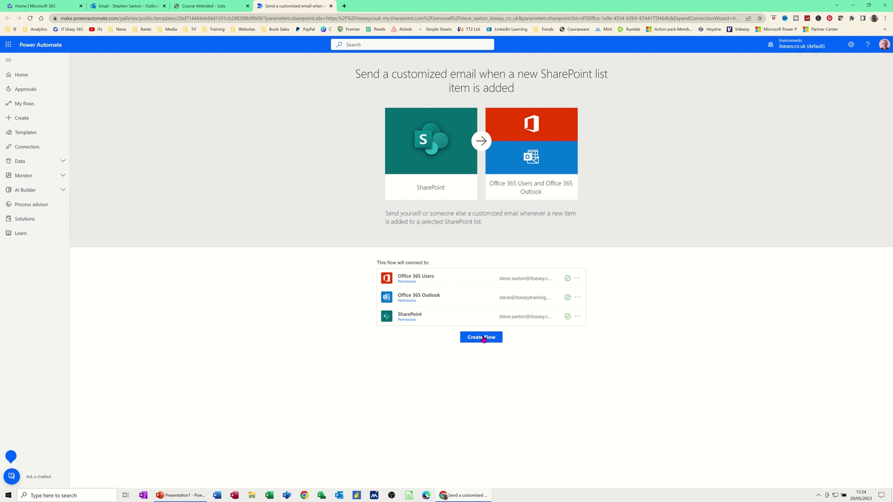
{"action": "left_click", "coordinate": [331, 6]}
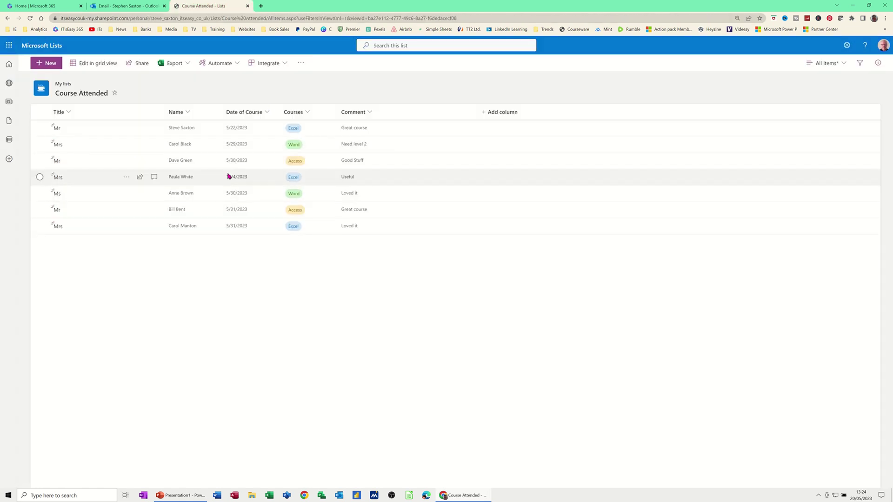
{"action": "left_click", "coordinate": [301, 64]}
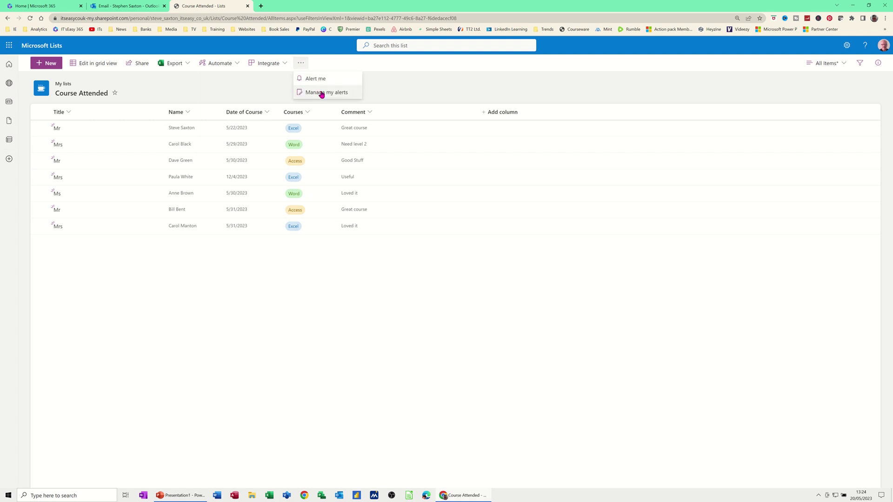
{"action": "left_click", "coordinate": [189, 112]}
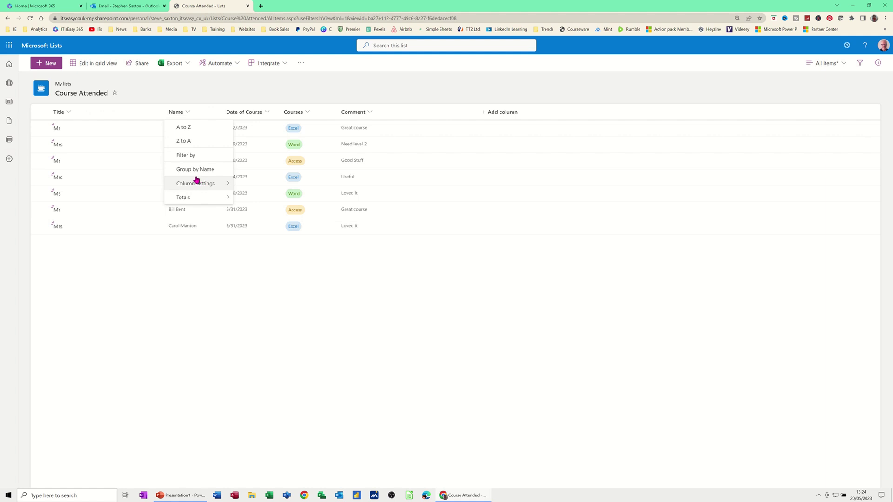
{"action": "mouse_move", "coordinate": [201, 204]}
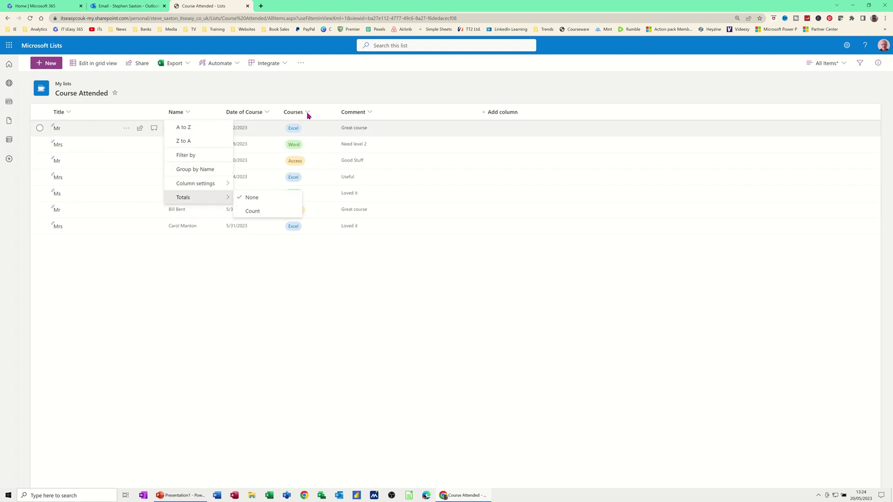
{"action": "left_click", "coordinate": [126, 130]}
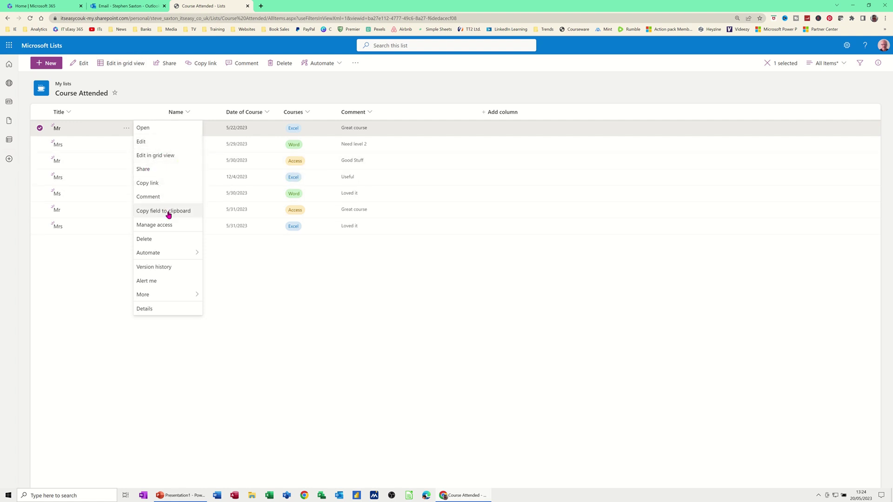
{"action": "mouse_move", "coordinate": [160, 255]}
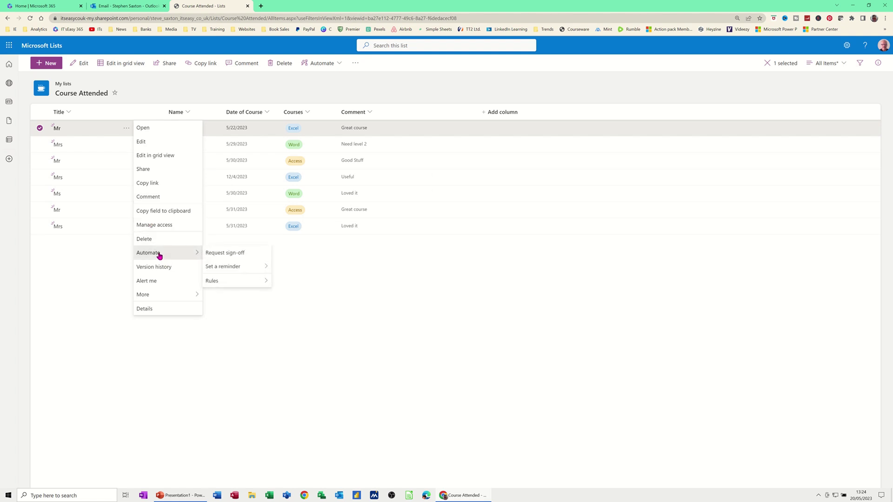
{"action": "mouse_move", "coordinate": [228, 284]}
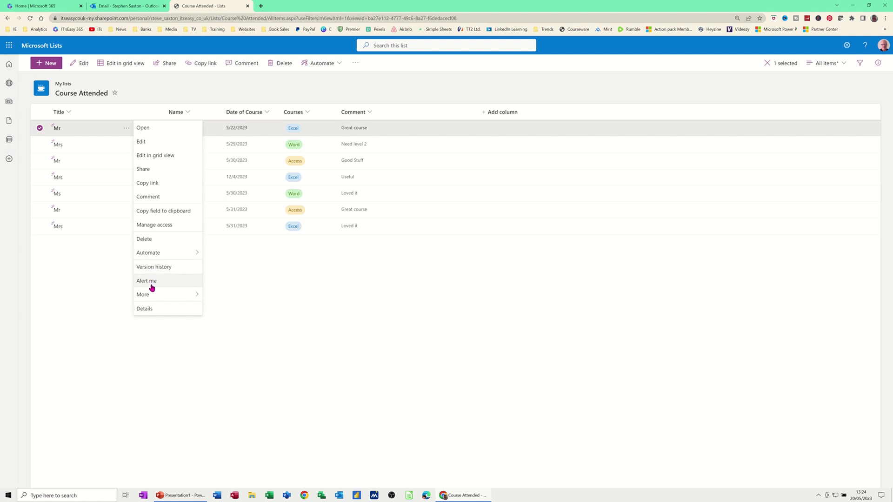
{"action": "mouse_move", "coordinate": [147, 297]}
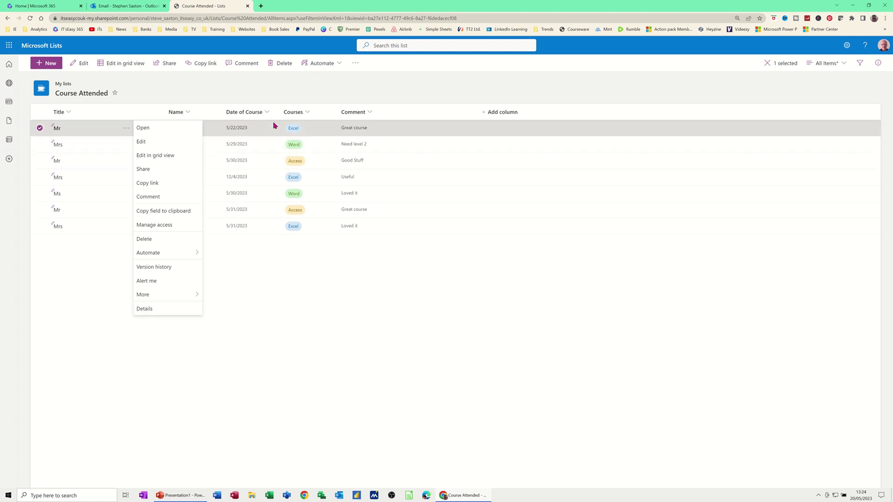
{"action": "left_click", "coordinate": [405, 112]}
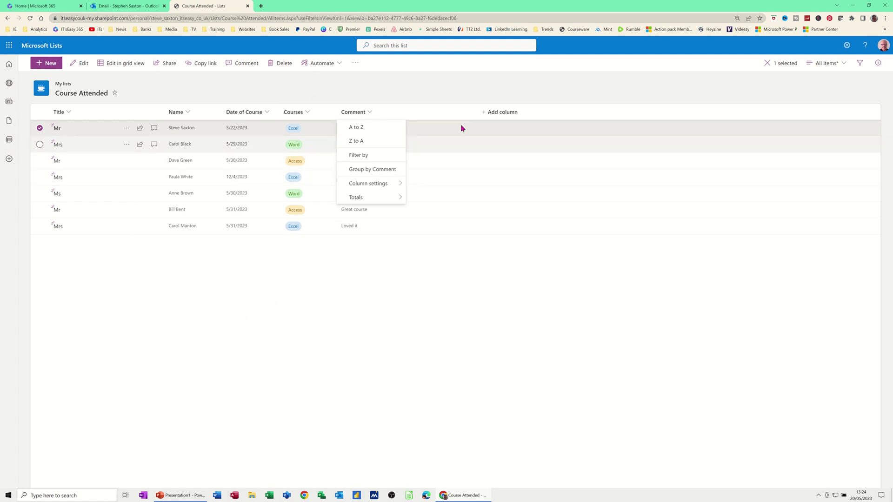
{"action": "left_click", "coordinate": [542, 112]}
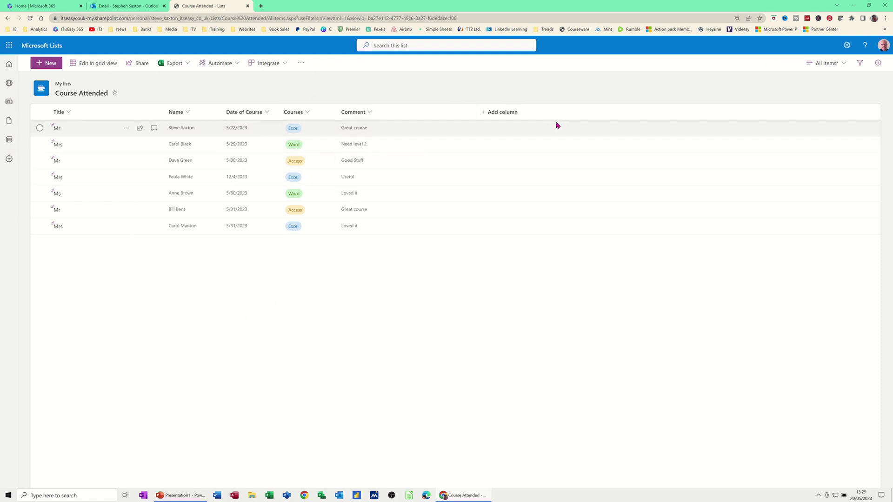